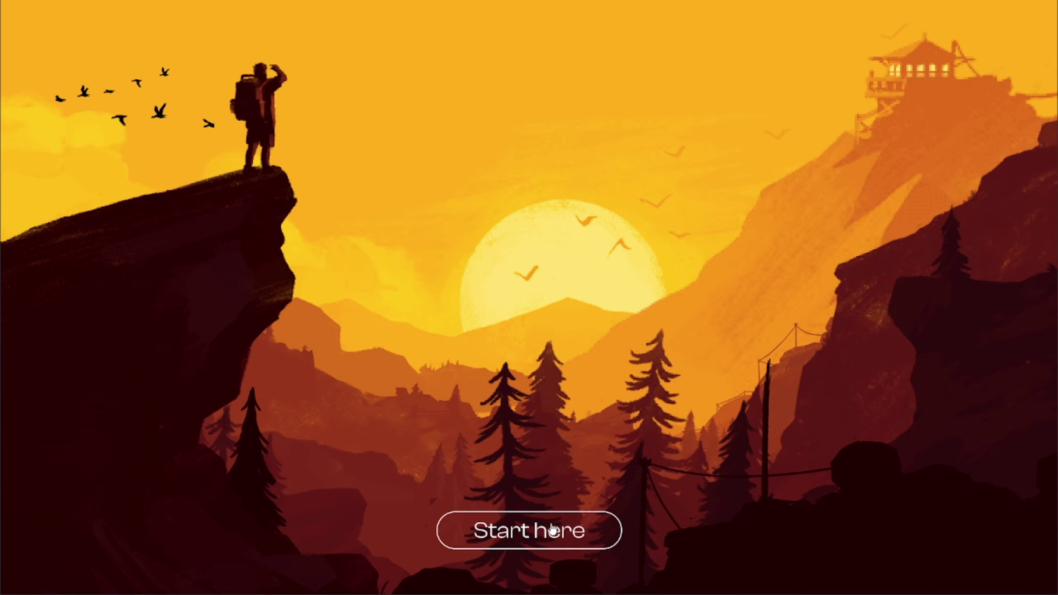
Play the prototype, replaying the parallax intro and advancing to the Vertical Paralaxx Effect section
left_click(552, 529)
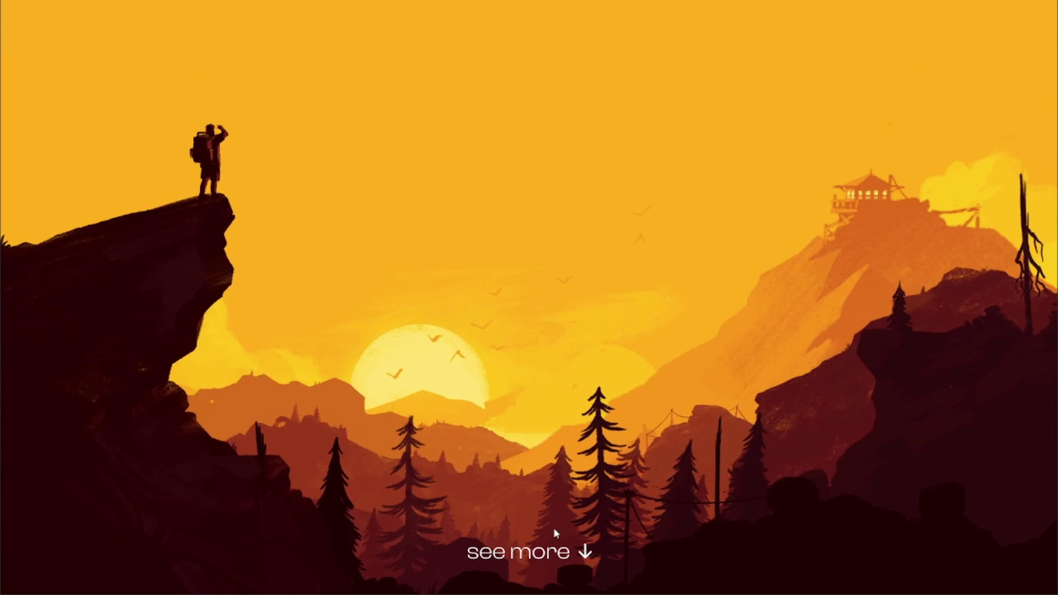
left_click(549, 552)
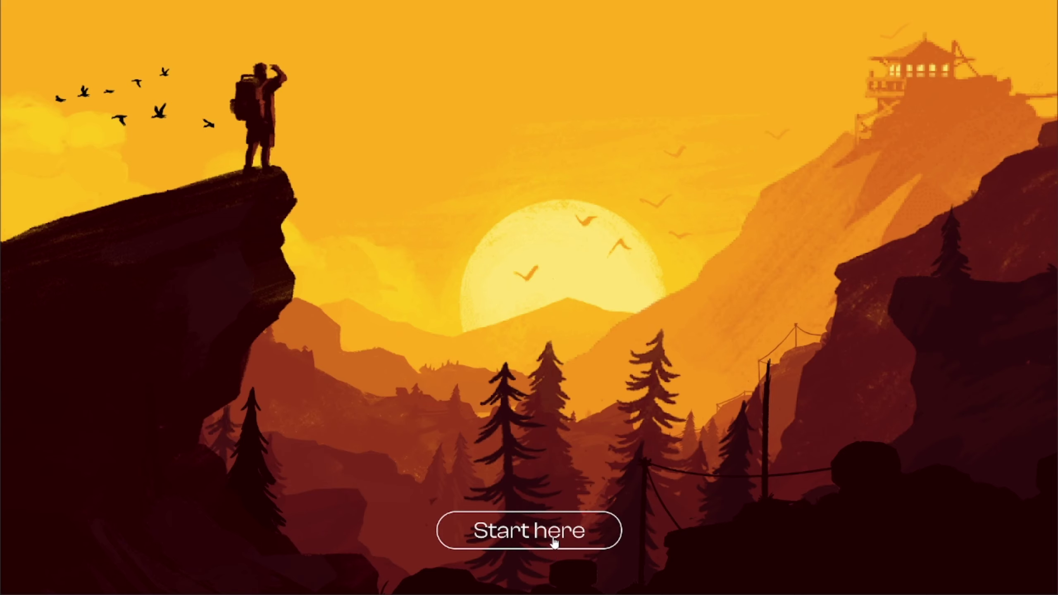
left_click(552, 537)
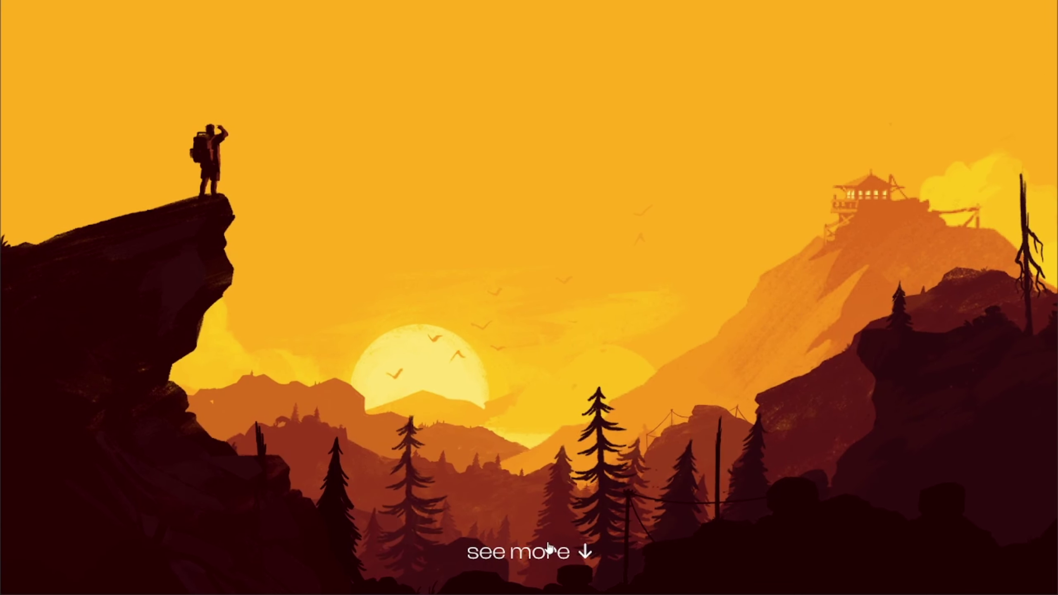
left_click(549, 543)
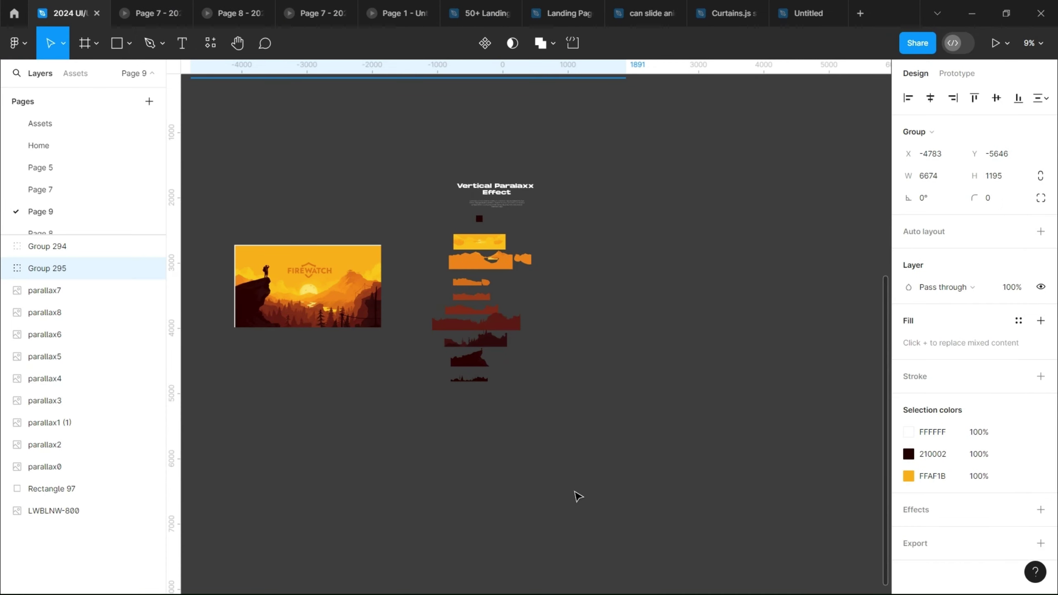
Zoom around the canvas to frame the Firewatch artwork
scroll(604, 437, "down", 2)
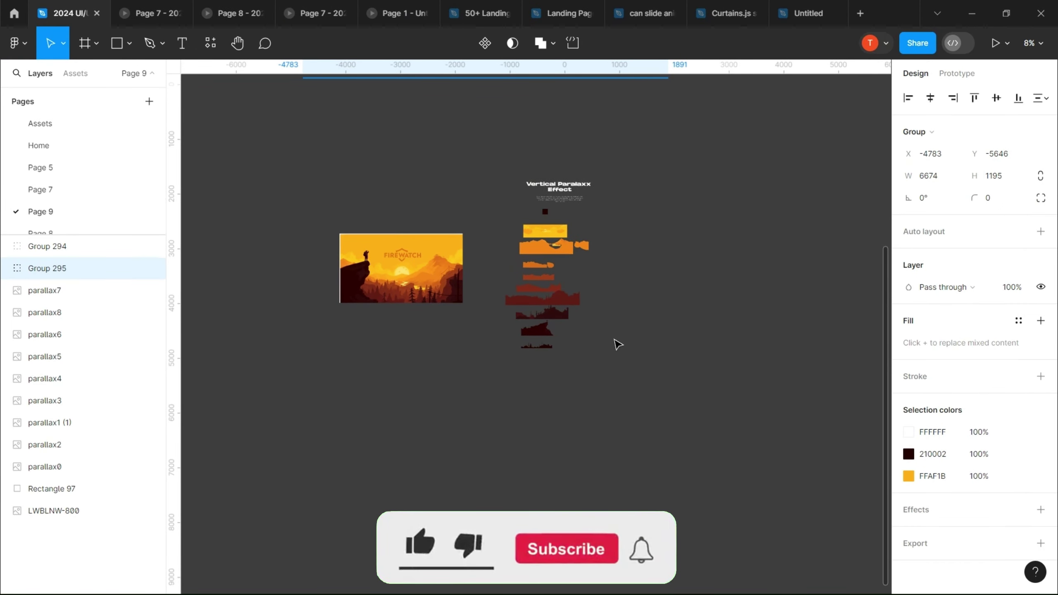
scroll(645, 348, "up", 2)
scroll(699, 336, "up", 3)
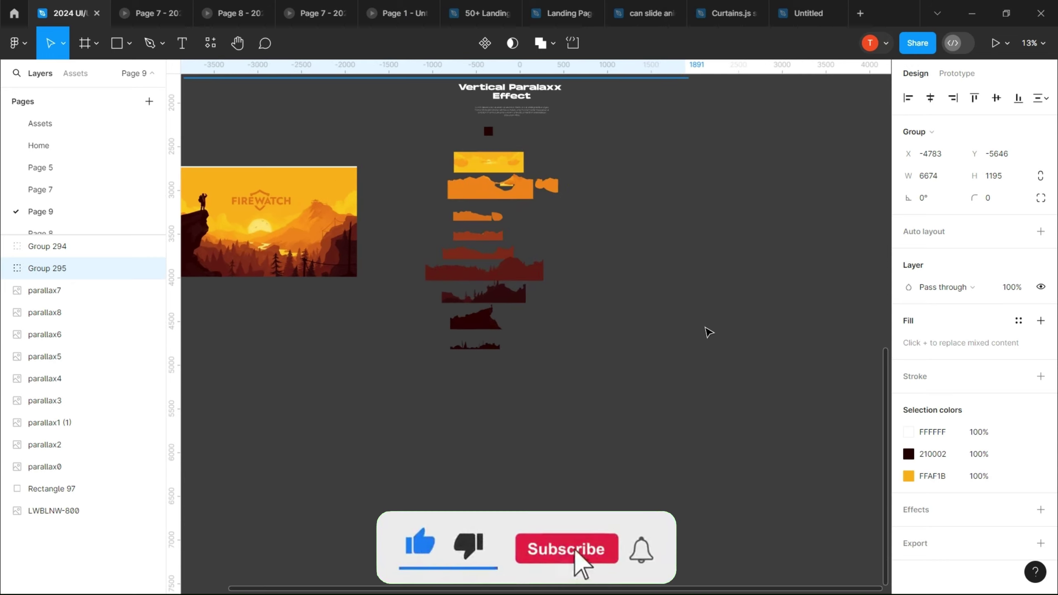
scroll(708, 333, "down", 3)
scroll(708, 333, "up", 3)
scroll(709, 333, "down", 1)
scroll(710, 334, "down", 2)
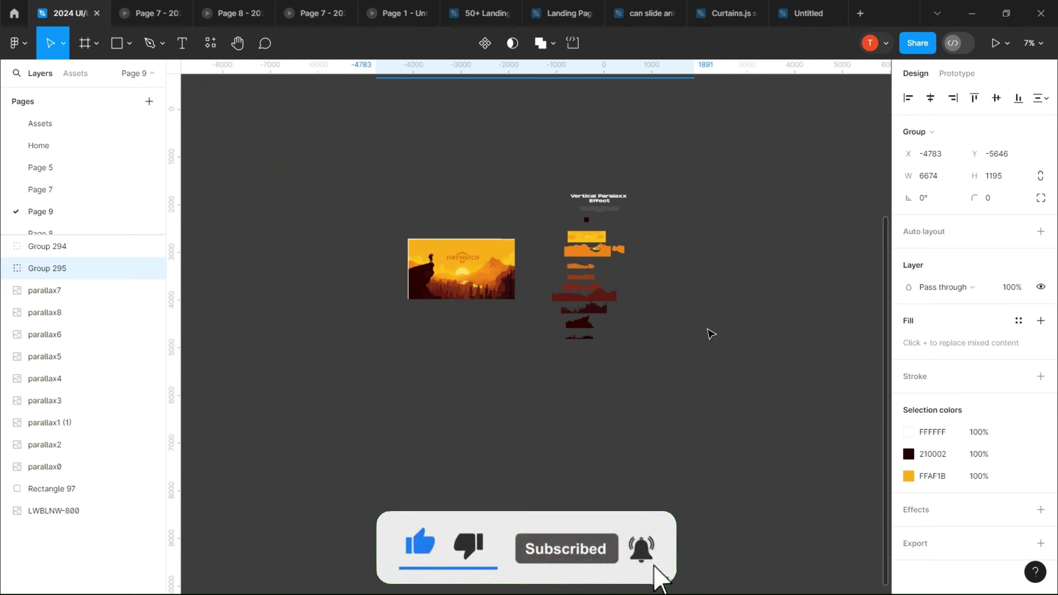
scroll(711, 333, "up", 2)
Add a 1920×1080 Slide 16:9 frame beside the parallax layers
key("f")
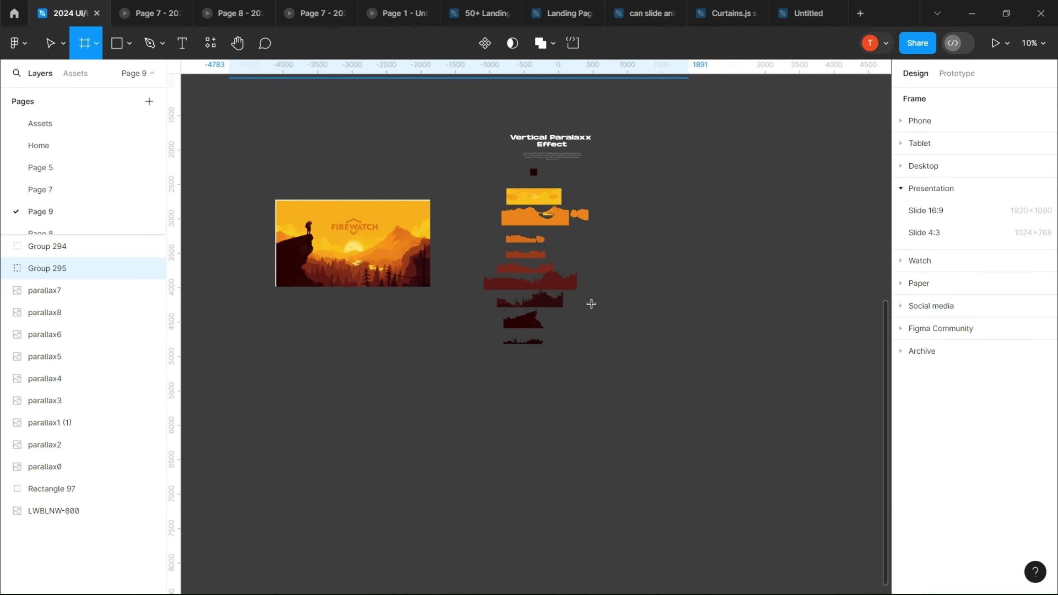
left_click(923, 219)
mouse_move(625, 328)
left_mouse_down()
mouse_move(673, 290)
mouse_move(660, 233)
left_mouse_up()
scroll(770, 298, "up", 2)
scroll(770, 298, "up", 2)
Move parallax0 and parallax1 (1) into the slide and scale them up with K to fill it
mouse_move(458, 194)
left_mouse_down()
mouse_move(680, 266)
mouse_move(856, 172)
left_mouse_up()
key("k")
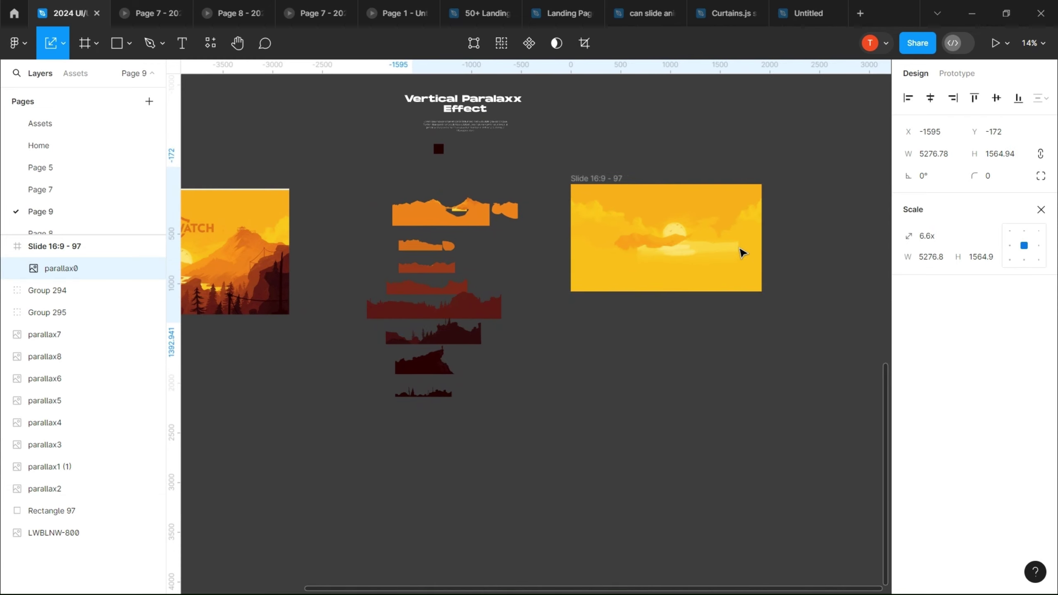
scroll(741, 252, "down", 1)
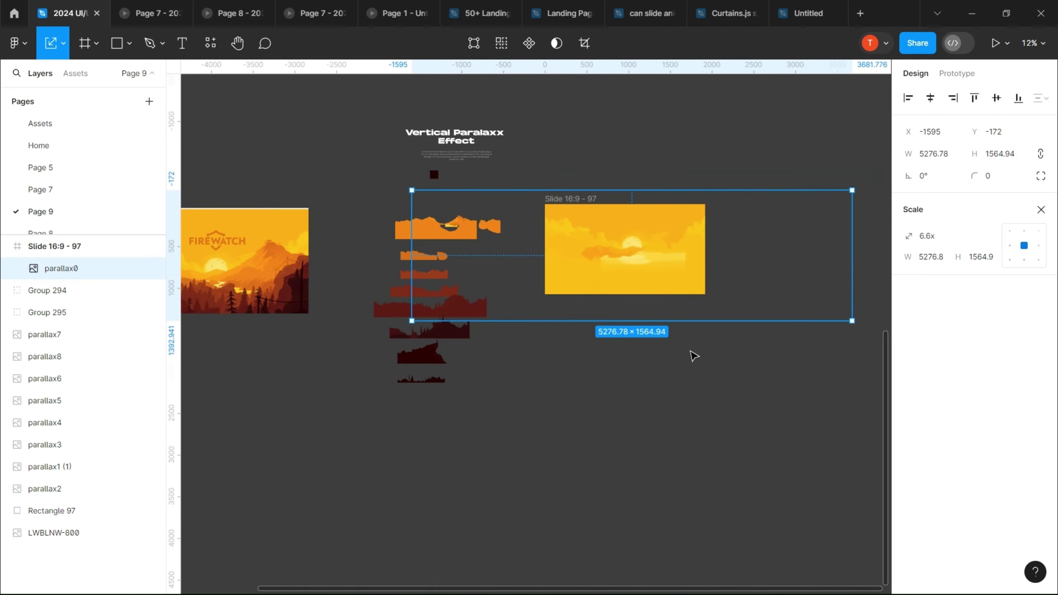
left_click(50, 466)
left_click_drag(381, 249, 539, 294)
left_click_drag(637, 276, 861, 212)
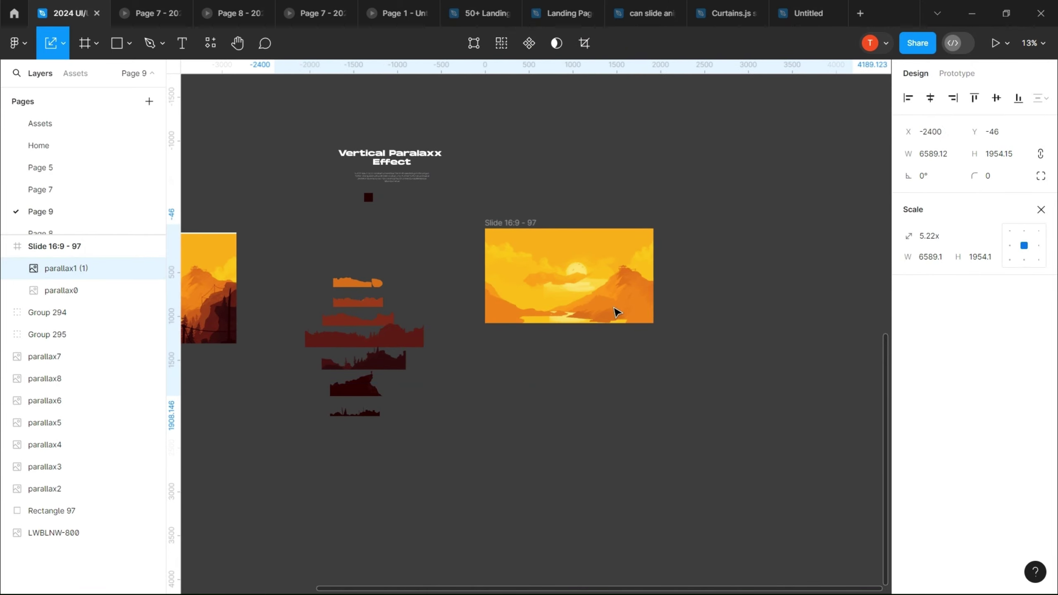
left_click_drag(616, 313, 210, 330)
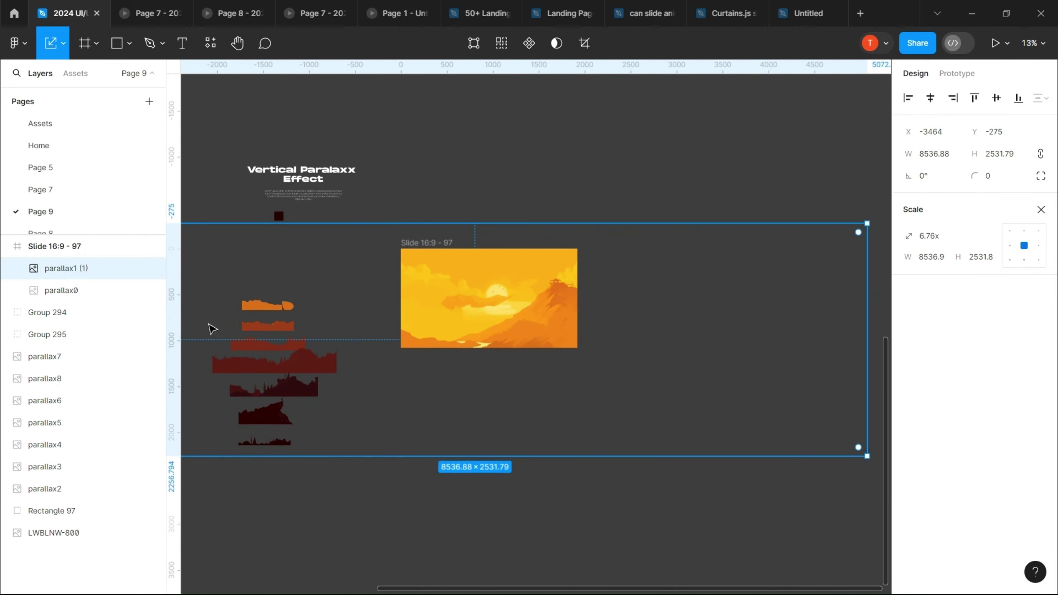
left_click_drag(448, 326, 476, 331)
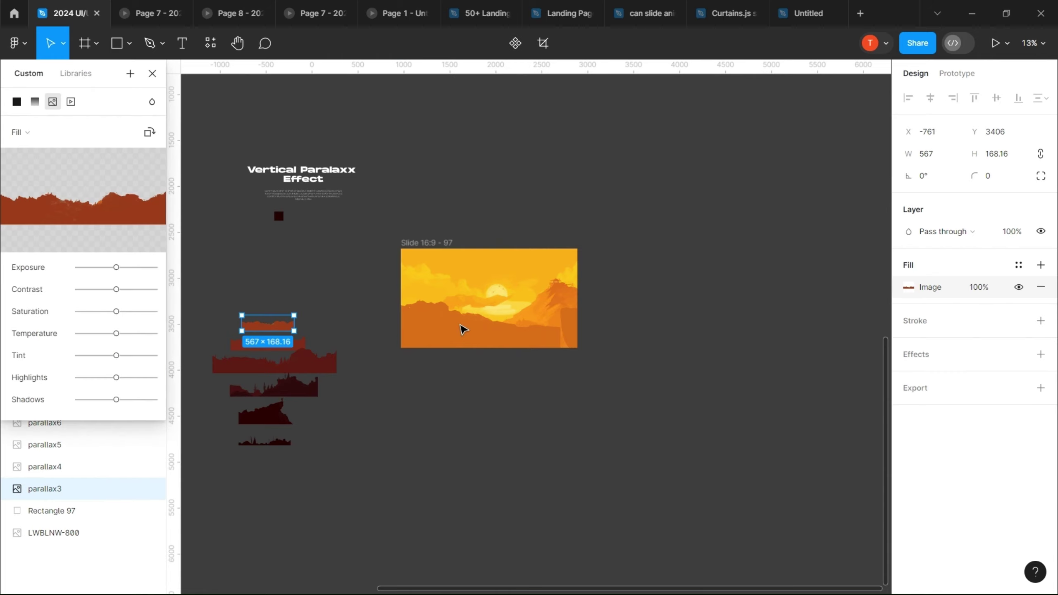
Move parallax3, parallax4 and the dark mountain layer into the slide, enlarging parallax4 to span it
left_click(152, 73)
mouse_move(286, 318)
left_mouse_down()
mouse_move(512, 325)
mouse_move(577, 314)
left_mouse_up()
left_click_drag(235, 348, 448, 326)
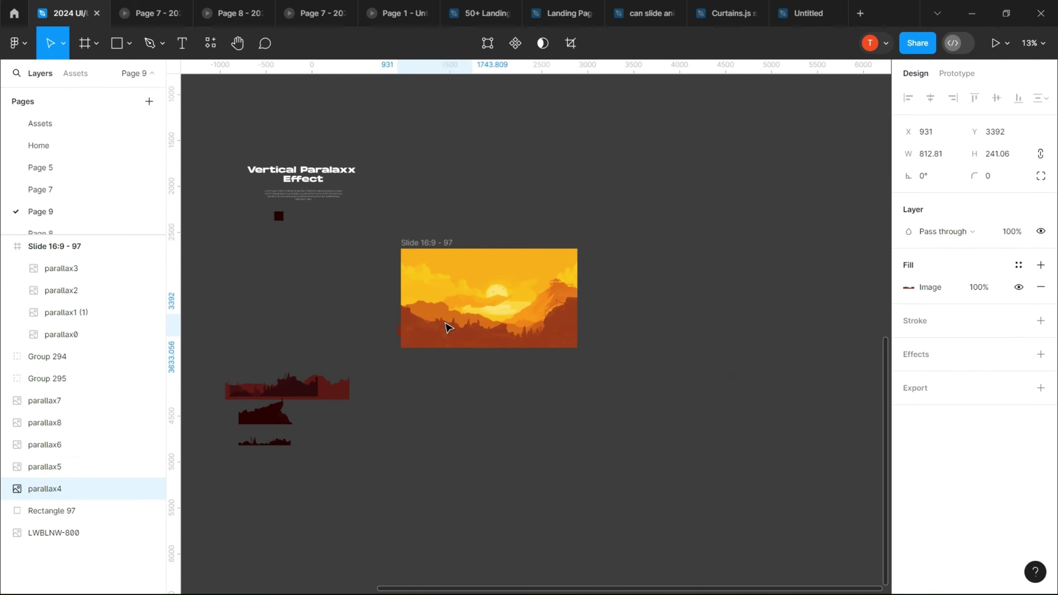
left_click_drag(547, 314, 609, 299)
left_click(287, 387)
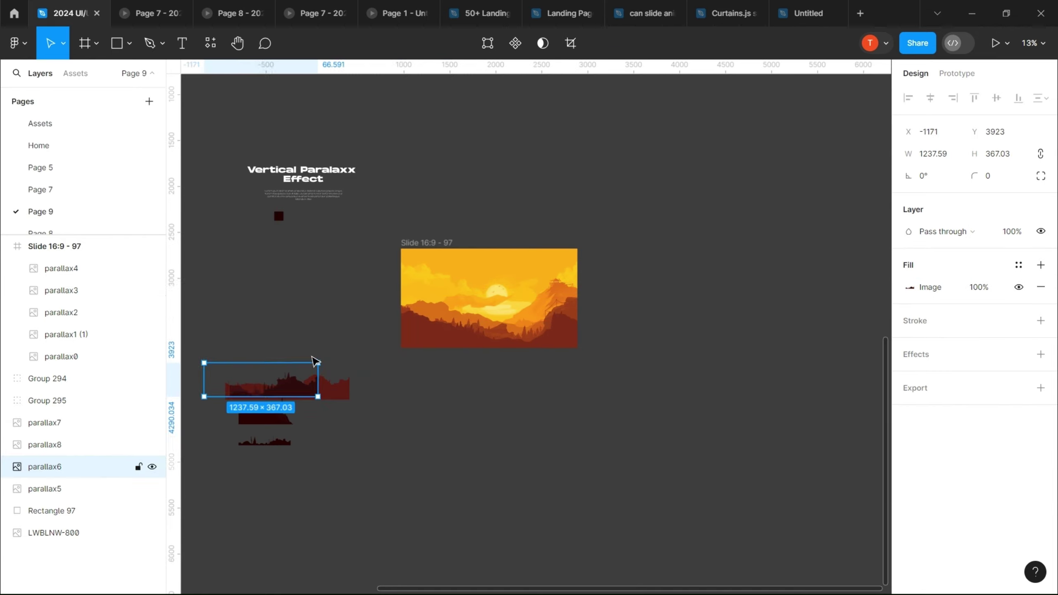
left_click_drag(287, 387, 316, 329)
mouse_move(267, 413)
left_mouse_down()
mouse_move(325, 384)
mouse_move(562, 324)
left_mouse_up()
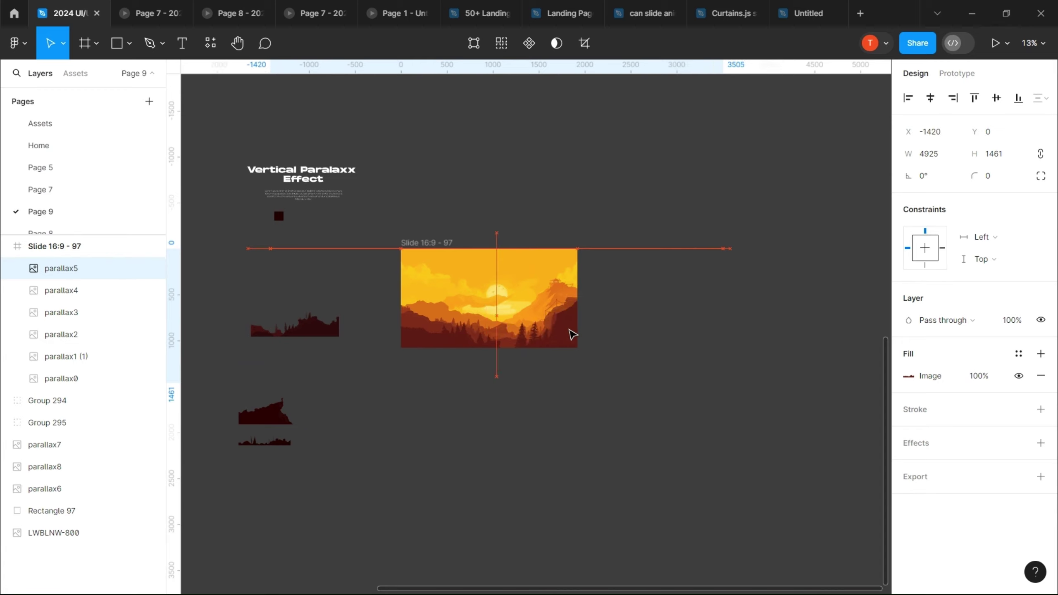
Place parallax6 (3686×1093), parallax7 and the parallax8 foreground strip into the slide, then review it
left_click(294, 325)
left_click_drag(295, 325, 489, 333)
left_click_drag(578, 330, 577, 321)
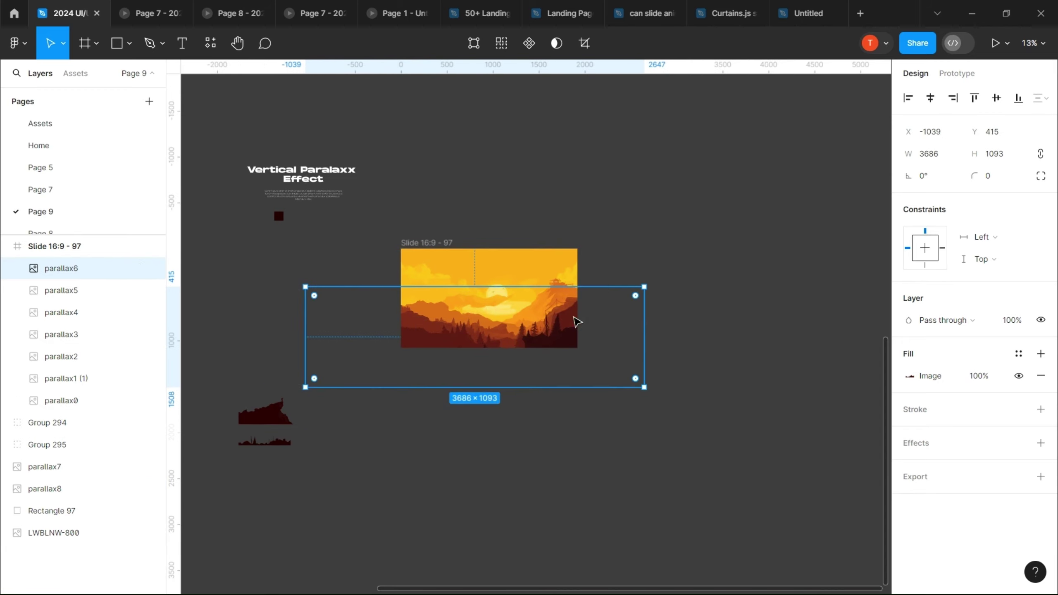
key("Tab")
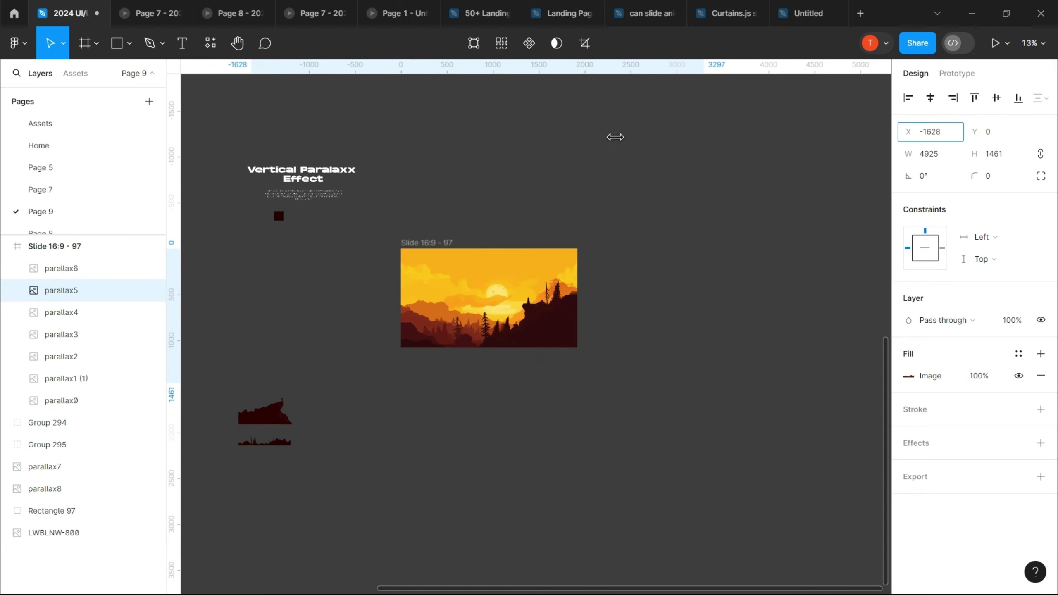
mouse_move(265, 413)
left_mouse_down()
mouse_move(473, 288)
mouse_move(444, 298)
left_mouse_up()
left_click(467, 359)
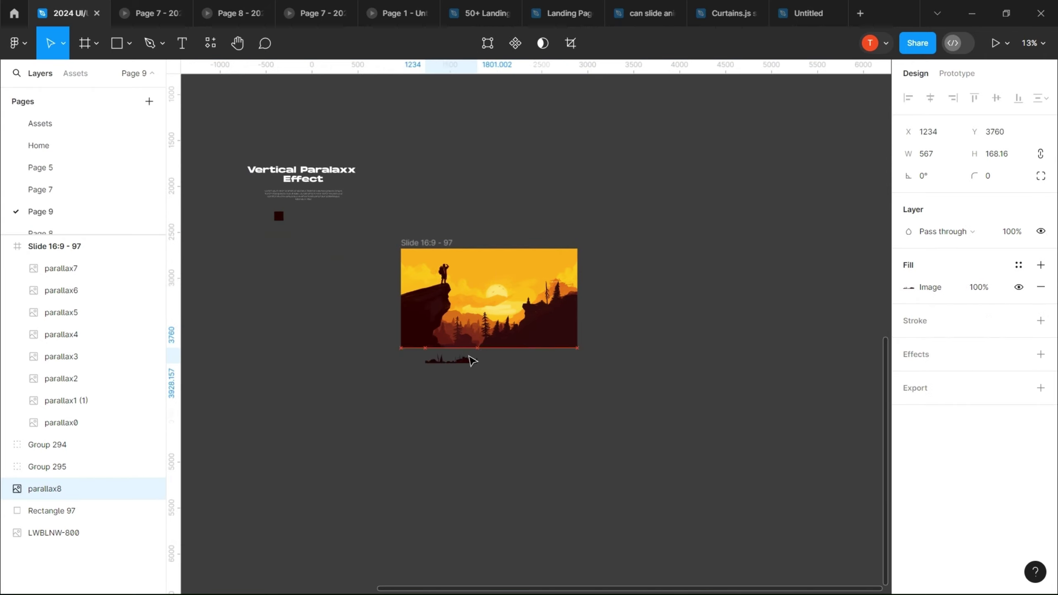
mouse_move(363, 439)
left_mouse_down()
mouse_move(370, 363)
mouse_move(540, 312)
mouse_move(544, 335)
left_mouse_up()
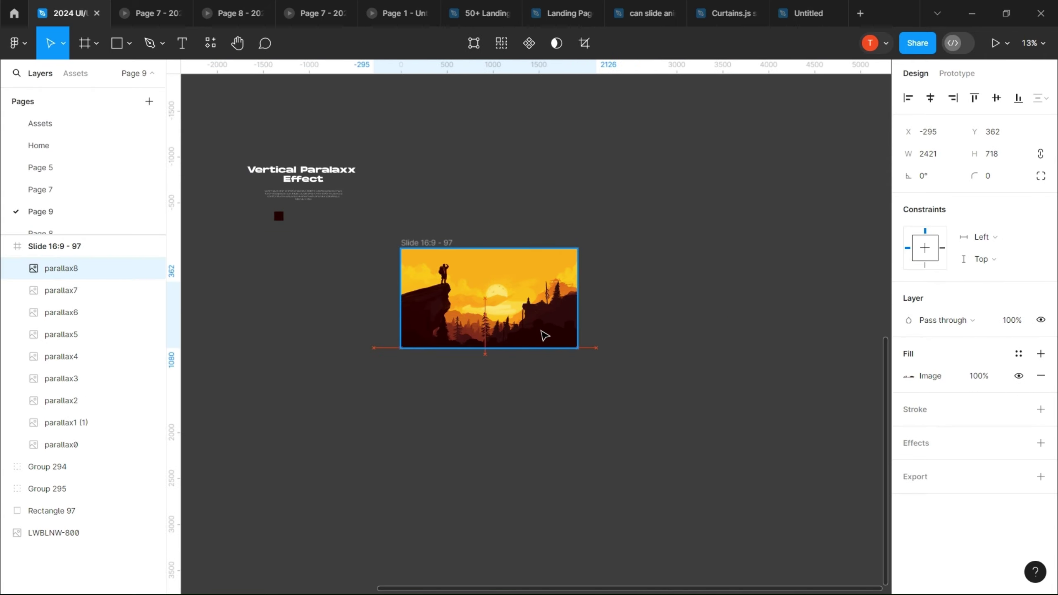
left_click(505, 408)
scroll(501, 484, "up", 3)
scroll(512, 495, "down", 5)
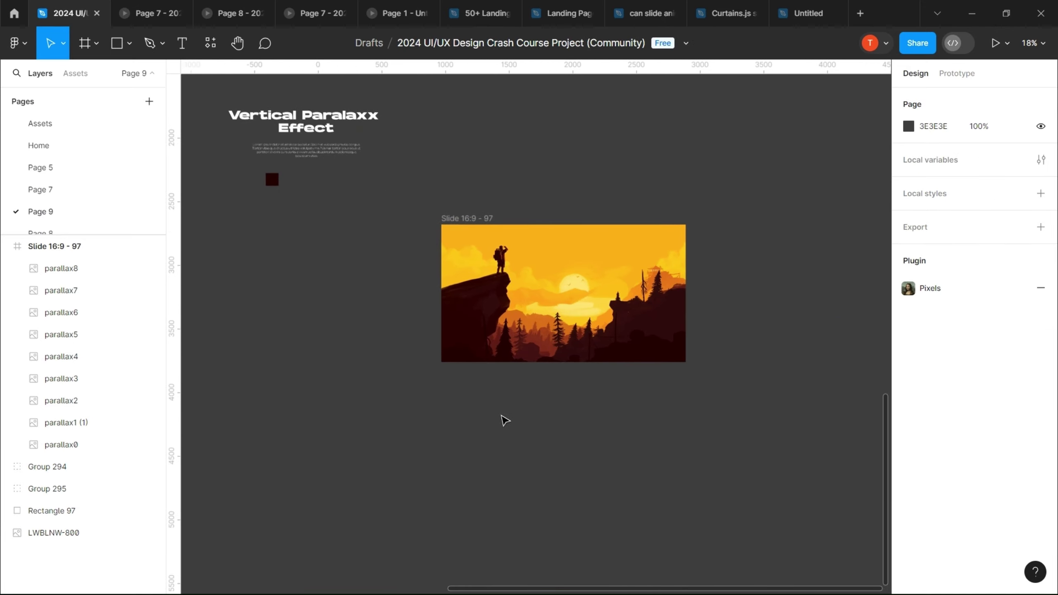
Draw a frame over the slide and select parallax8 through parallax0 to place inside it
left_click(62, 268)
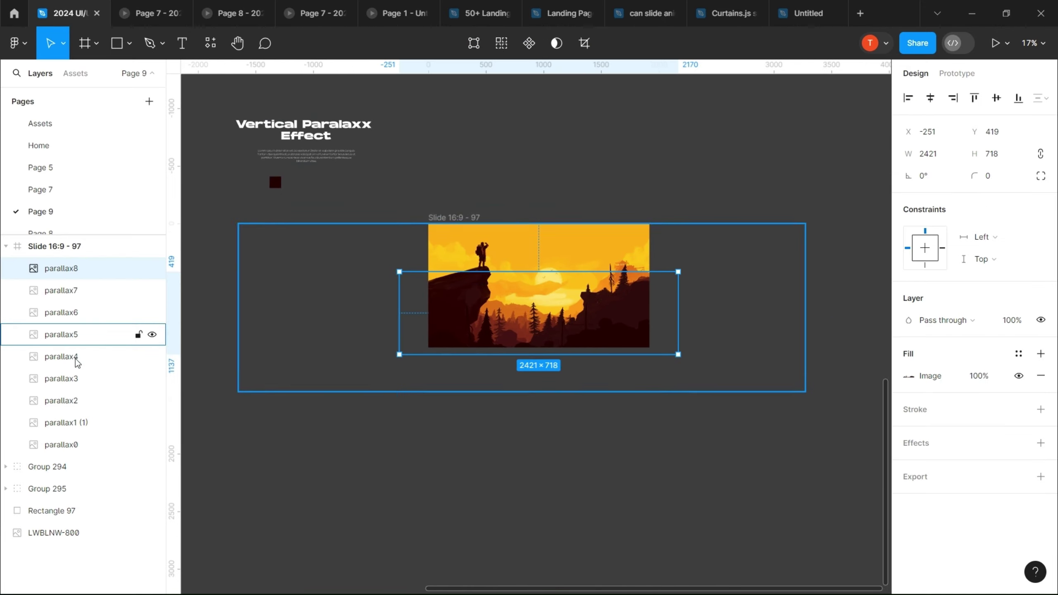
key("f")
mouse_move(428, 223)
left_mouse_down()
mouse_move(576, 317)
mouse_move(649, 344)
left_mouse_up()
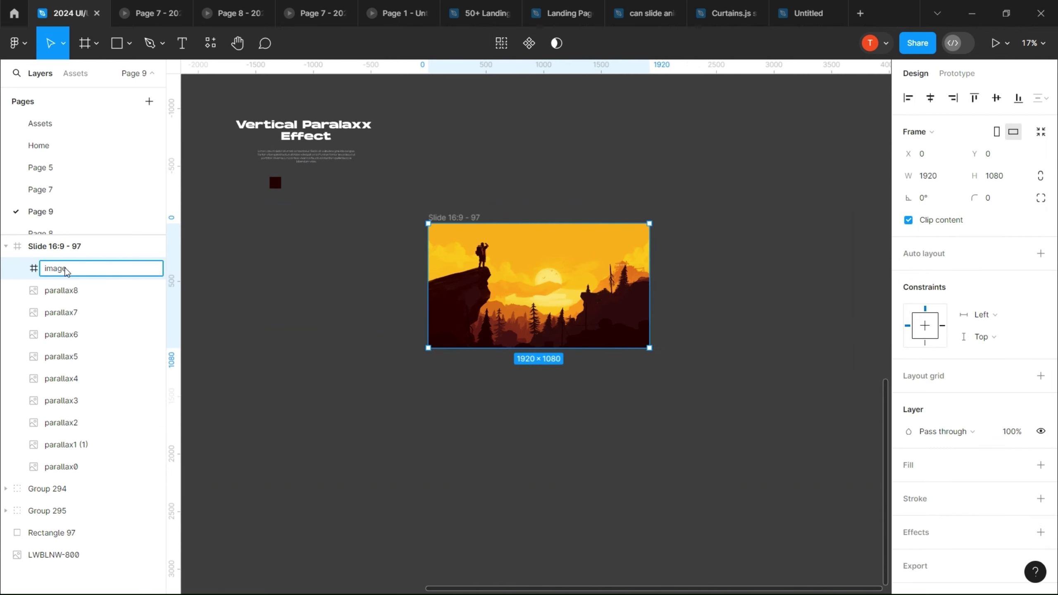
left_click(61, 290)
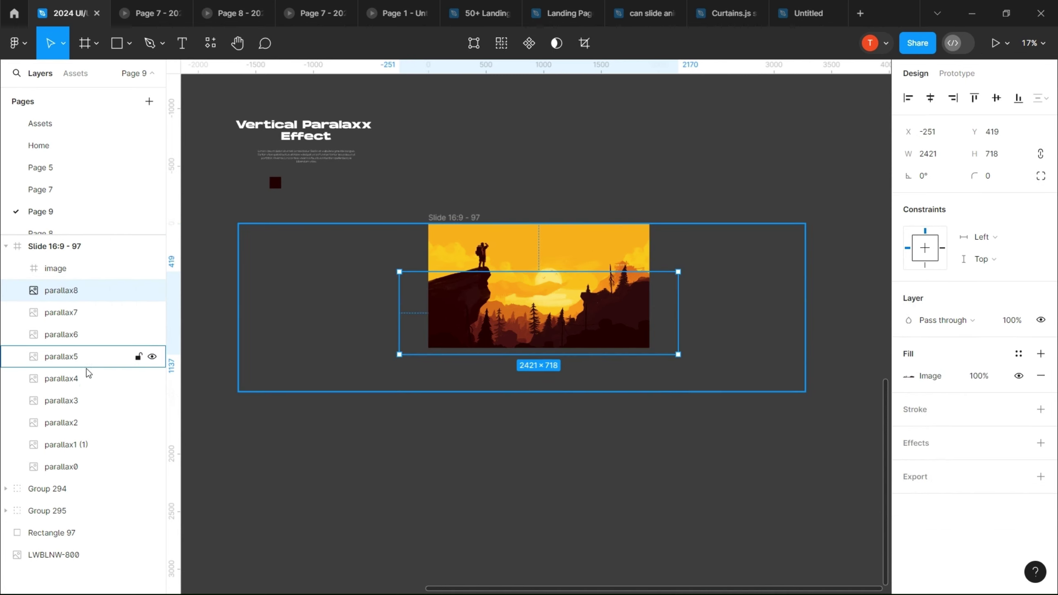
left_click(62, 466, "shift")
Hide and re-show the image frame's artwork to check it, then clear the selection
left_click(17, 269)
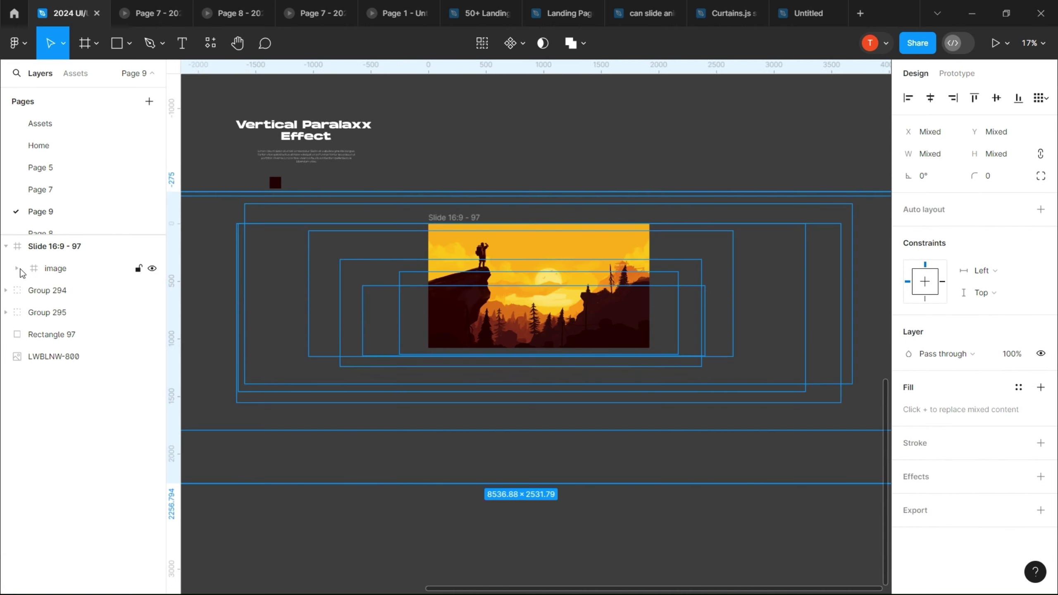
left_click(154, 269)
double_click(155, 273)
left_click(154, 273)
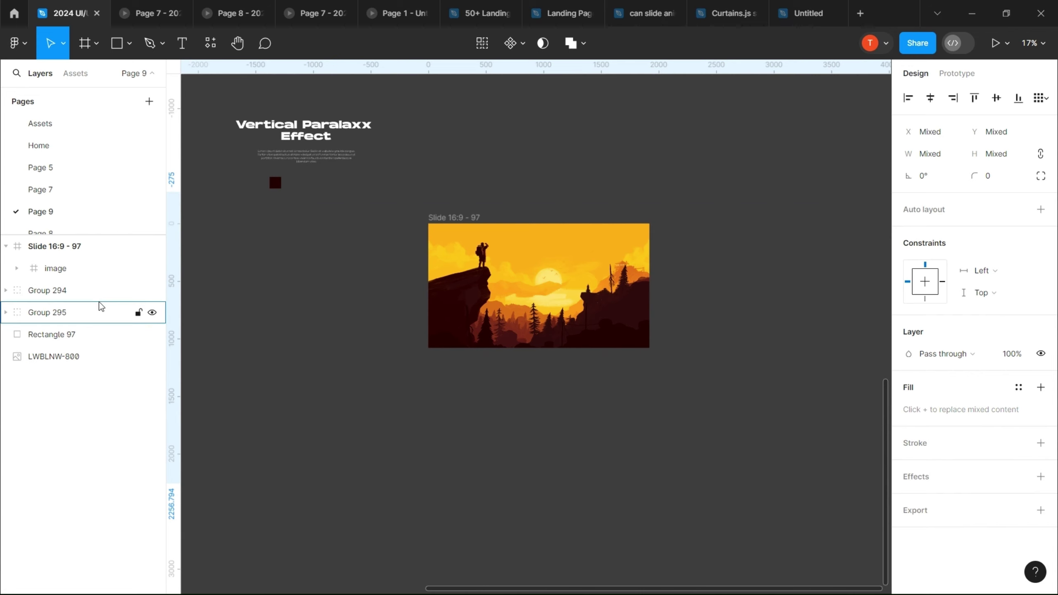
left_click(84, 290)
left_click(222, 283)
scroll(541, 400, "right", 3)
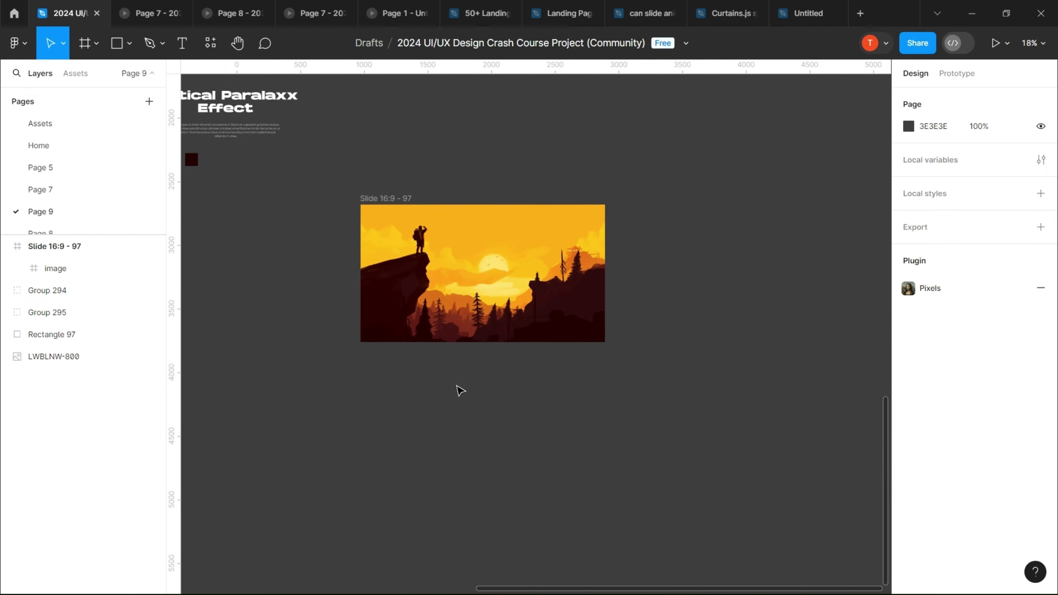
left_click(957, 73)
Add a second 16:9 slide below the first and fill it with the sampled dark red #210002
key("f")
left_click(934, 208)
mouse_move(624, 325)
left_mouse_down()
mouse_move(370, 403)
mouse_move(374, 416)
left_mouse_up()
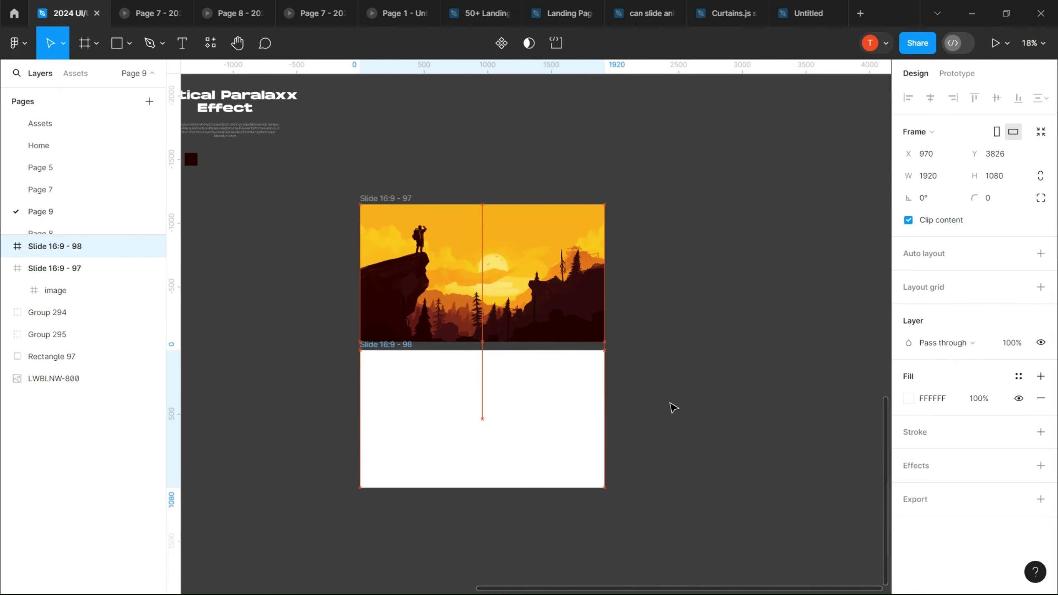
left_click(908, 398)
left_click(745, 429)
scroll(354, 233, "left", 3)
scroll(372, 268, "up", 5)
left_click(371, 267)
scroll(371, 268, "down", 5)
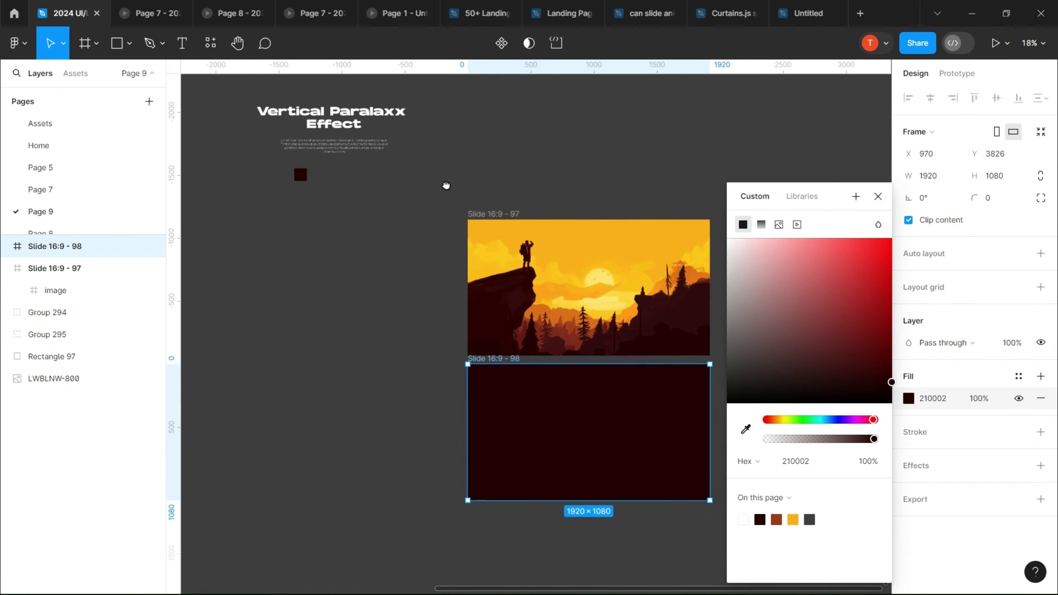
Put the Vertical Paralaxx Effect heading in the dark slide, nest it at Y 1080 as 'secon page' outside 'image'
left_click_drag(343, 119, 596, 410)
scroll(542, 388, "up", 1)
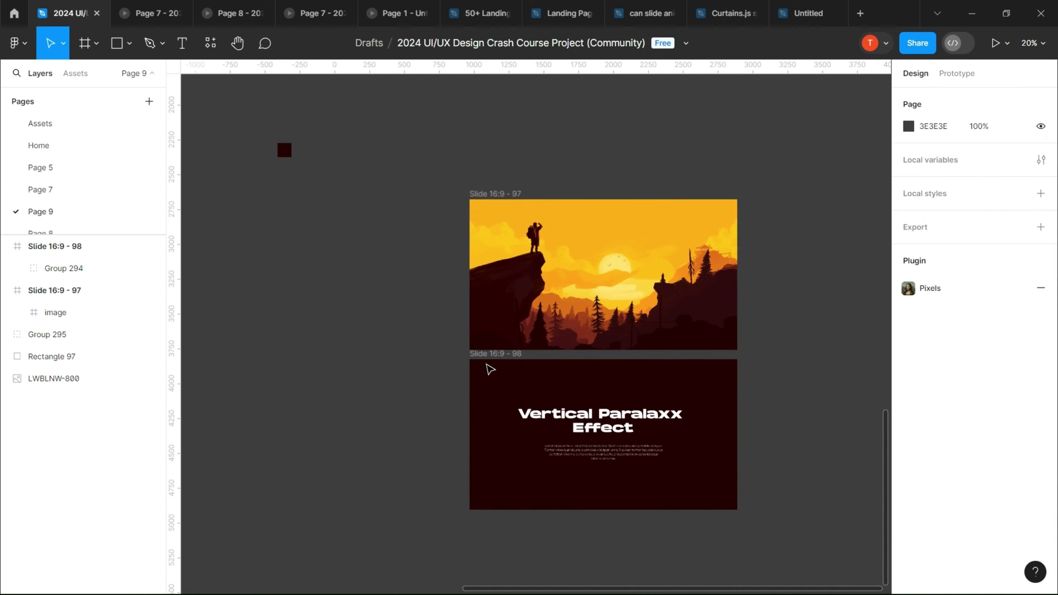
left_click_drag(488, 365, 483, 349)
left_click(991, 154)
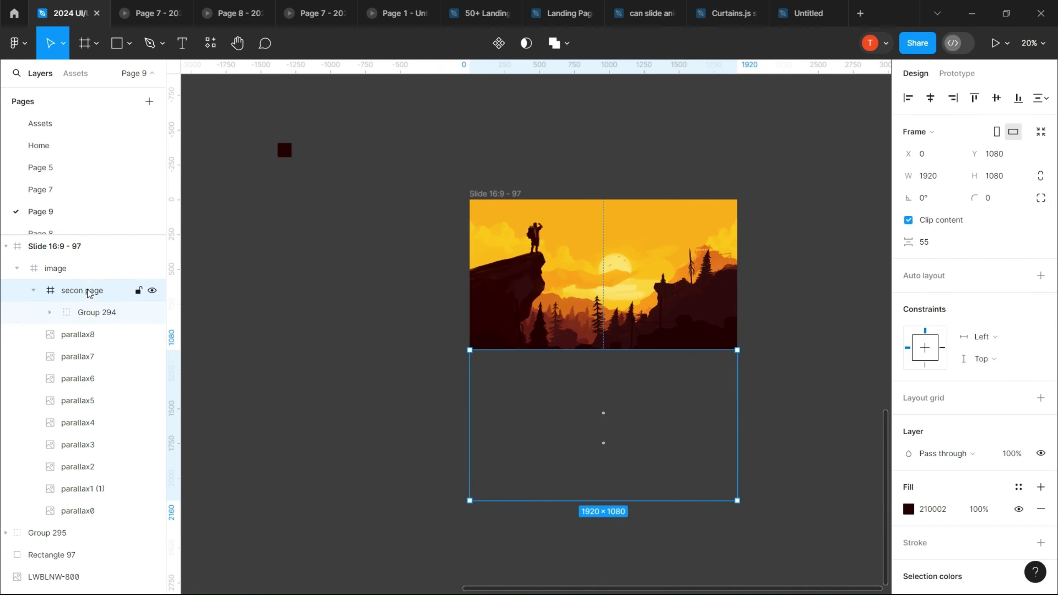
mouse_move(62, 290)
left_mouse_down()
mouse_move(63, 262)
mouse_move(61, 276)
left_mouse_up()
left_click(17, 288)
left_click(231, 286)
scroll(347, 341, "down", 2)
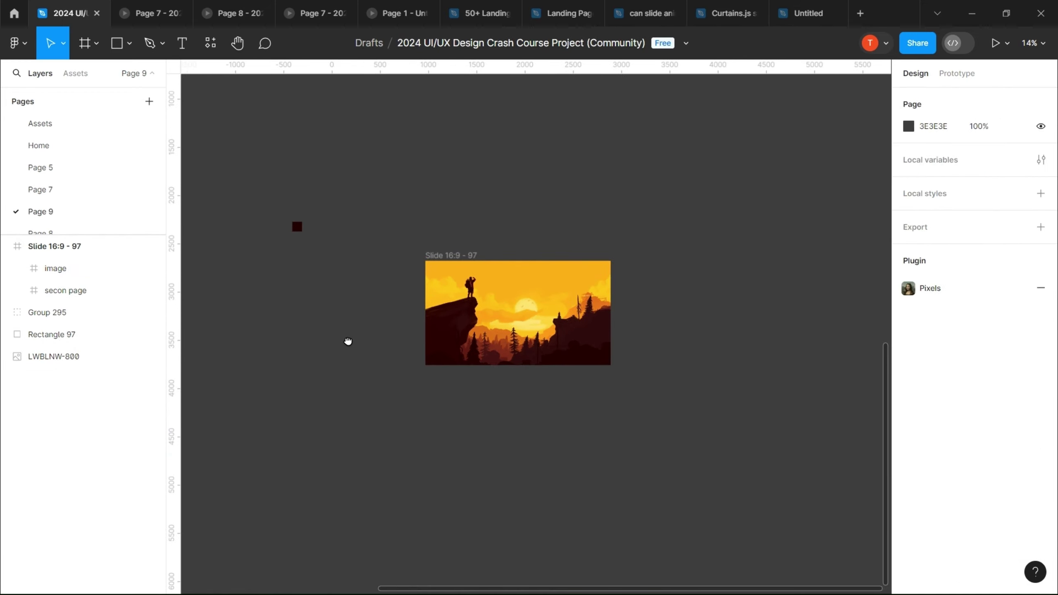
Duplicate Slide 16:9 - 97 directly above the original
key("r")
scroll(458, 310, "up", 5)
scroll(458, 309, "down", 5)
scroll(550, 394, "up", 5)
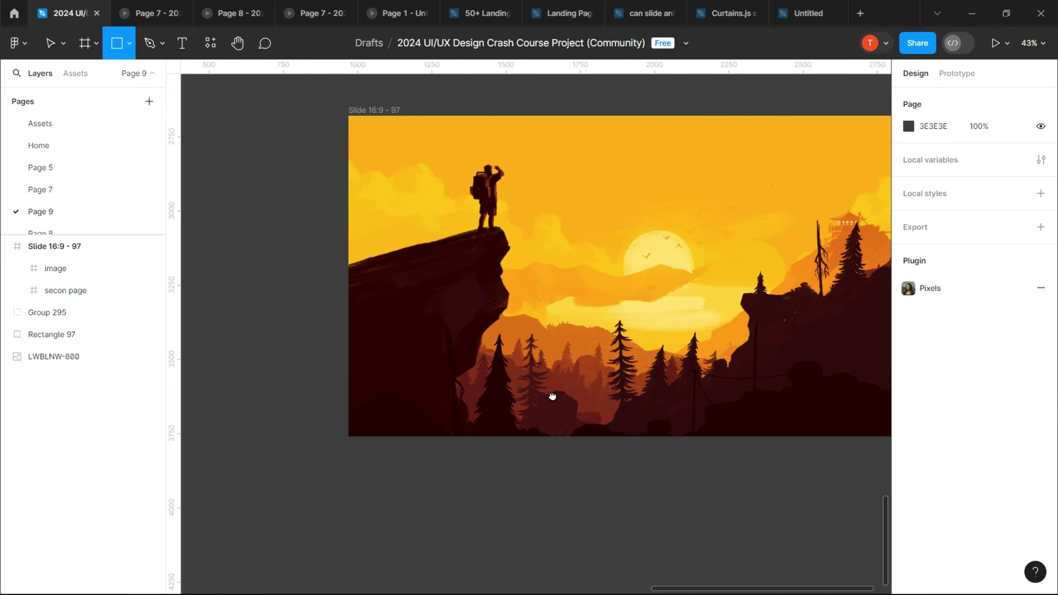
scroll(549, 394, "down", 3)
left_click(411, 232)
scroll(500, 254, "down", 3)
scroll(502, 251, "left", 1)
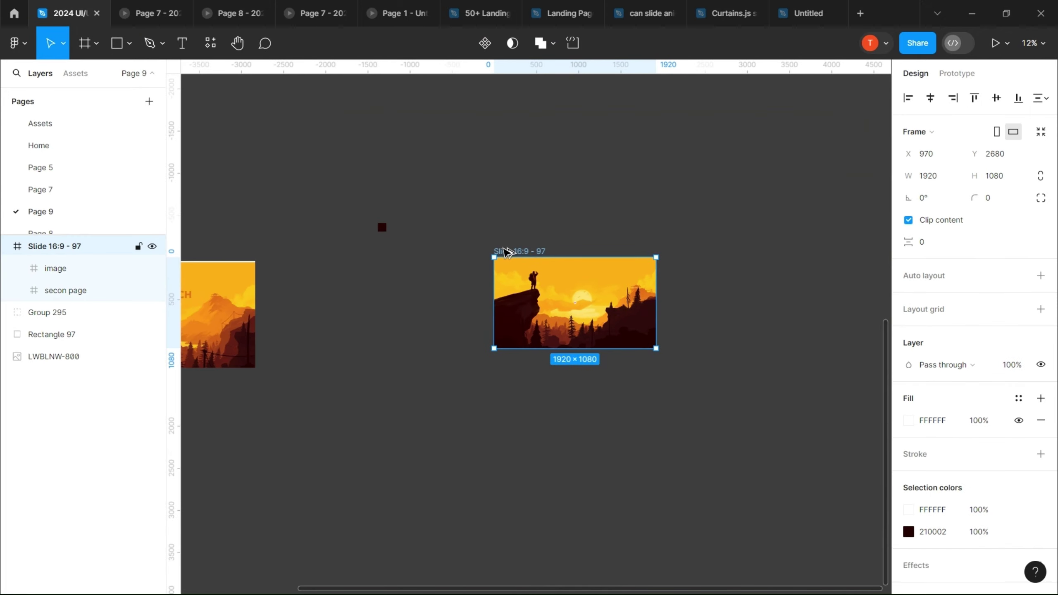
left_click_drag(492, 253, 491, 150)
Enlarge the duplicate's parallax7 layer to about 9042×2682
scroll(574, 208, "up", 5)
scroll(413, 314, "down", 2)
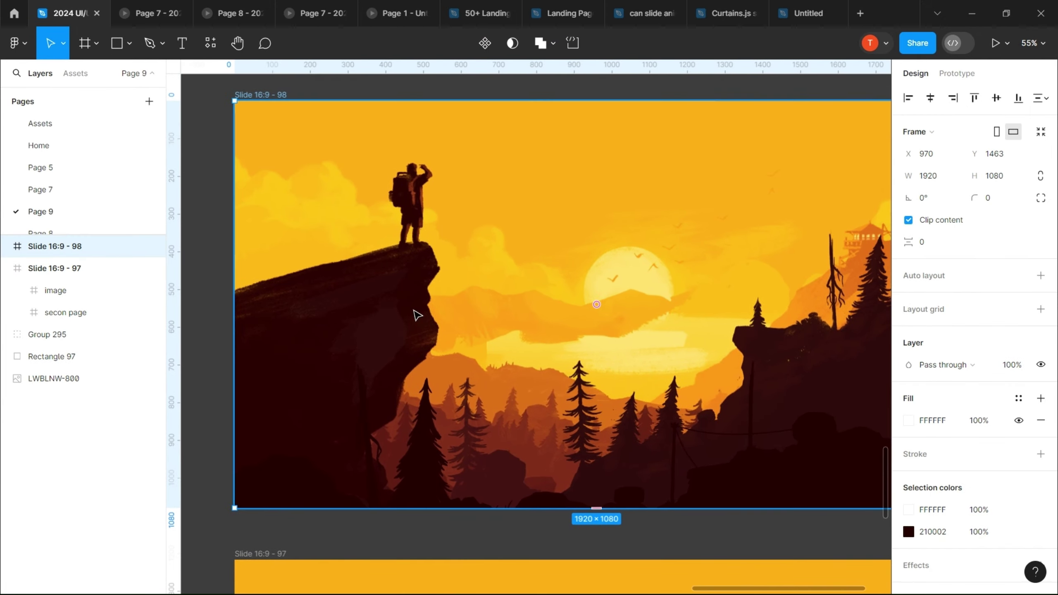
left_click(413, 314)
scroll(422, 224, "down", 1)
left_click(422, 224)
left_click(906, 376)
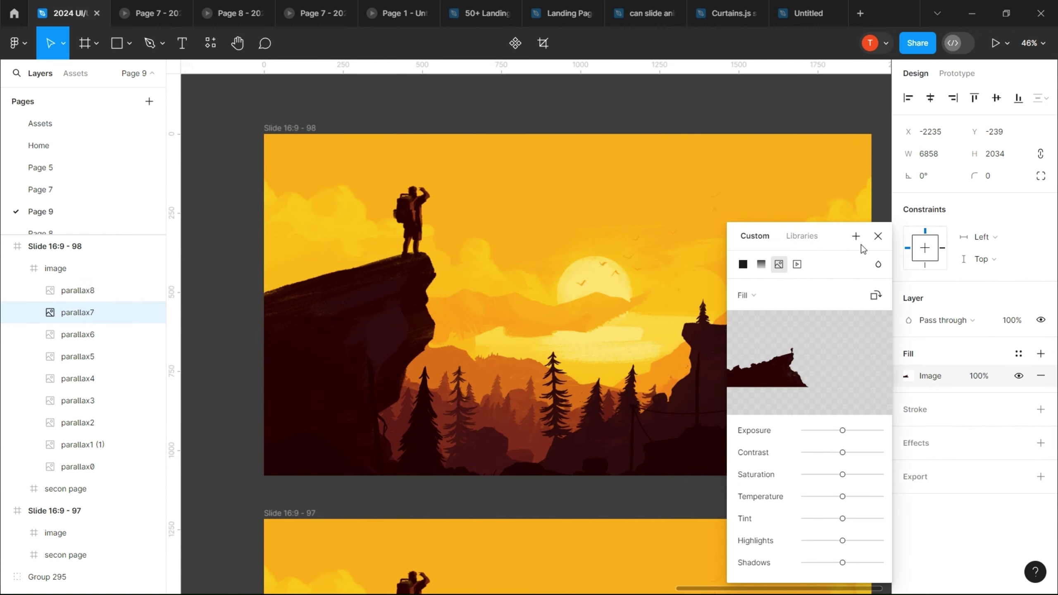
left_click(878, 236)
scroll(619, 260, "down", 5)
left_click_drag(707, 354, 816, 385)
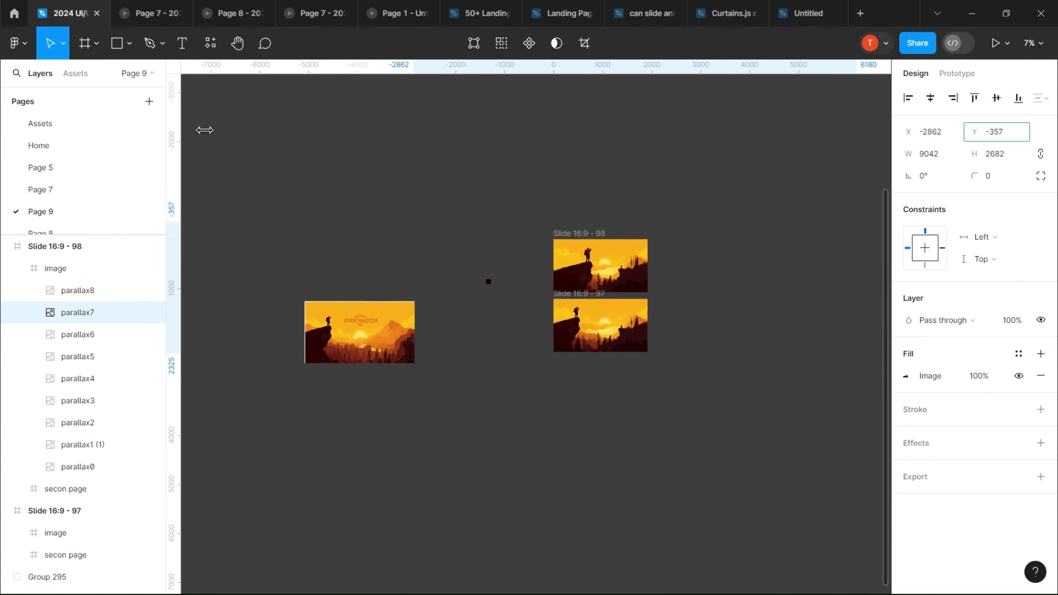
scroll(569, 300, "up", 5)
Enlarge parallax6 and shift it up-left, then move parallax1 (1) left and vertically
left_click(90, 292)
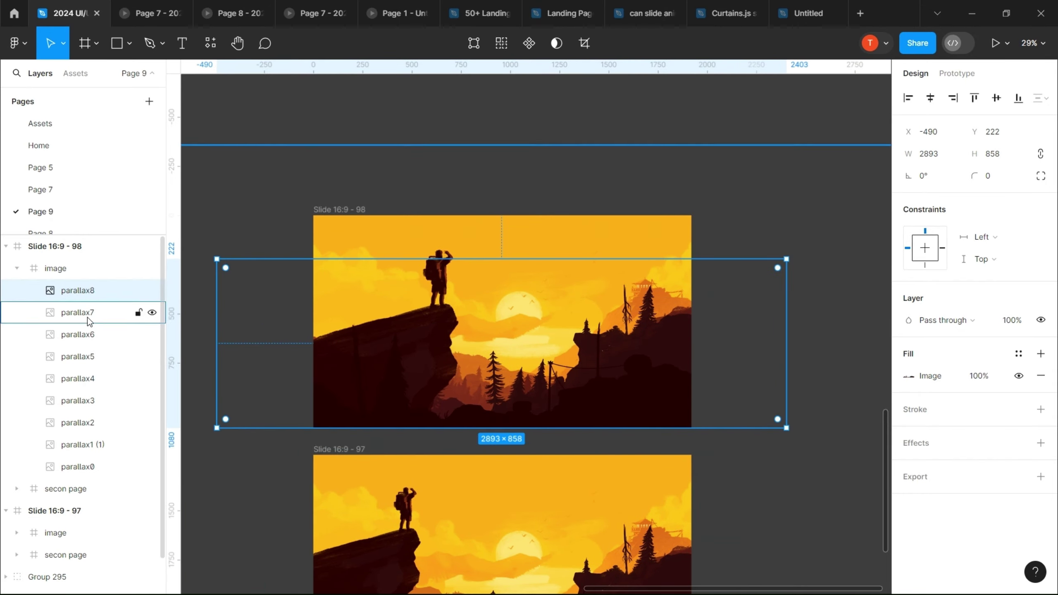
left_click(77, 334)
left_click_drag(900, 137, 903, 133)
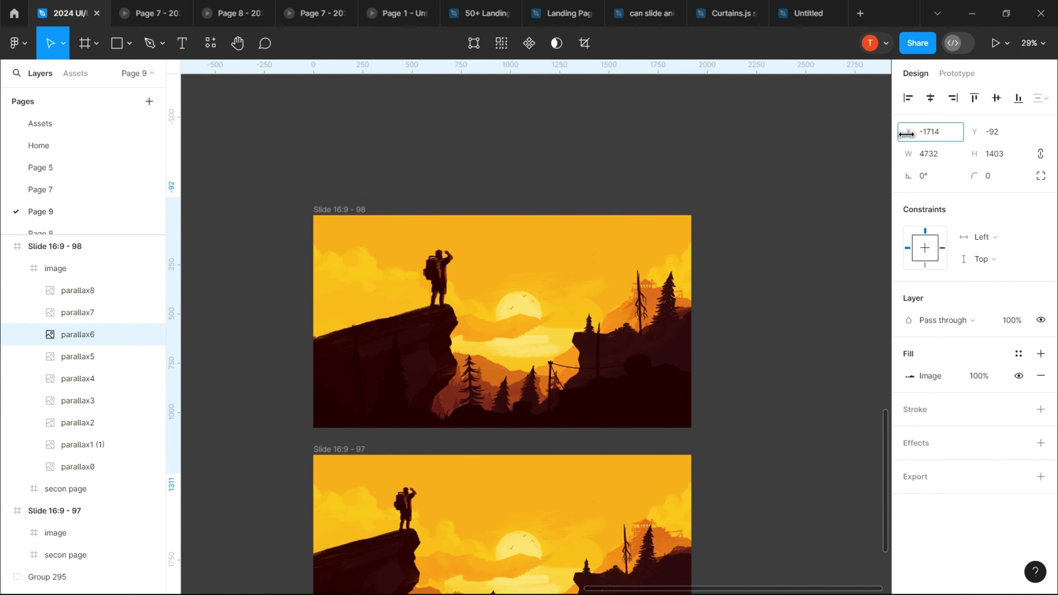
left_click(261, 366)
scroll(621, 236, "down", 5)
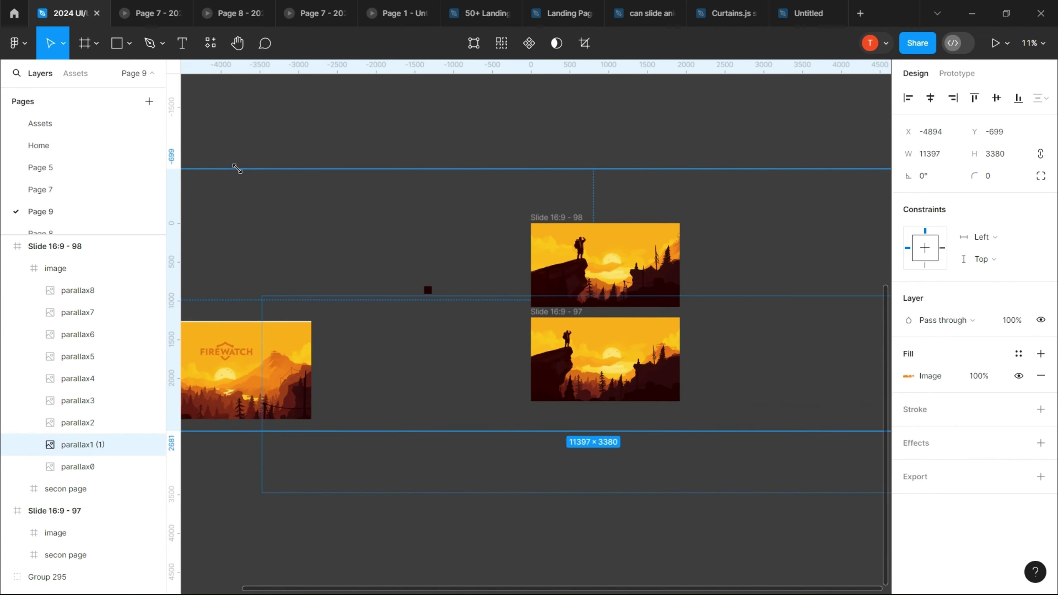
left_click_drag(898, 138, 419, 171)
left_click_drag(972, 132, 592, 165)
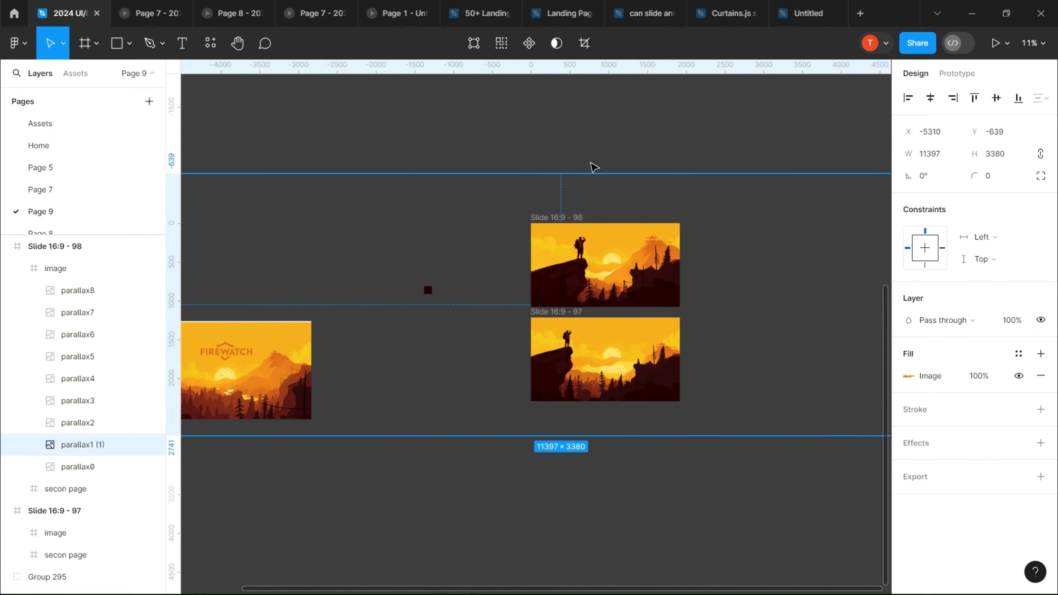
Enlarge parallax0 slightly and resize parallax2 to 4191×860, nudging it right
left_click(77, 466)
scroll(443, 359, "down", 3)
scroll(510, 345, "up", 3)
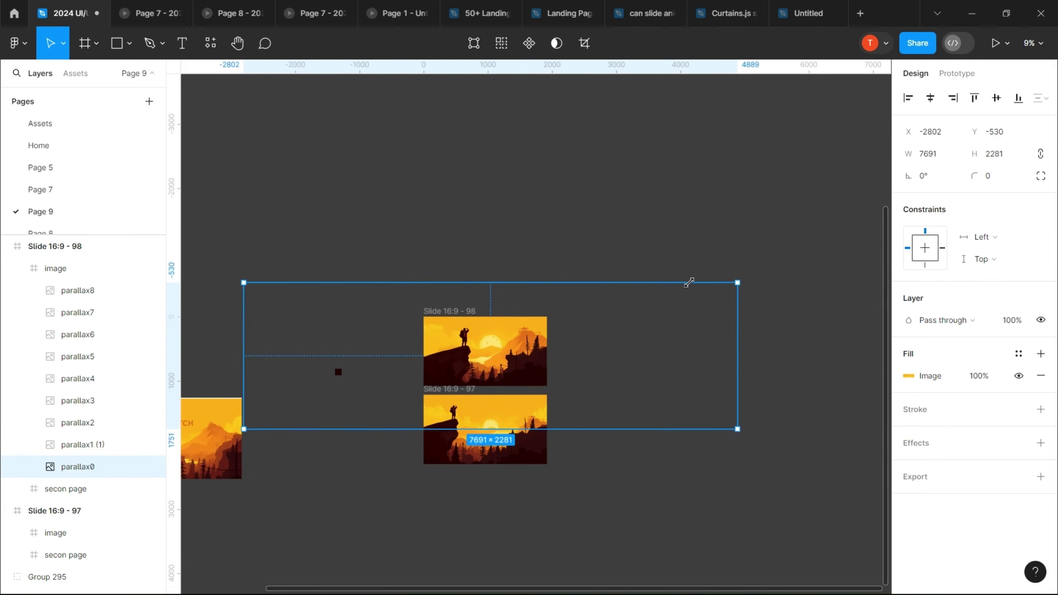
left_click_drag(657, 306, 666, 303)
scroll(425, 465, "up", 4)
scroll(425, 466, "up", 2)
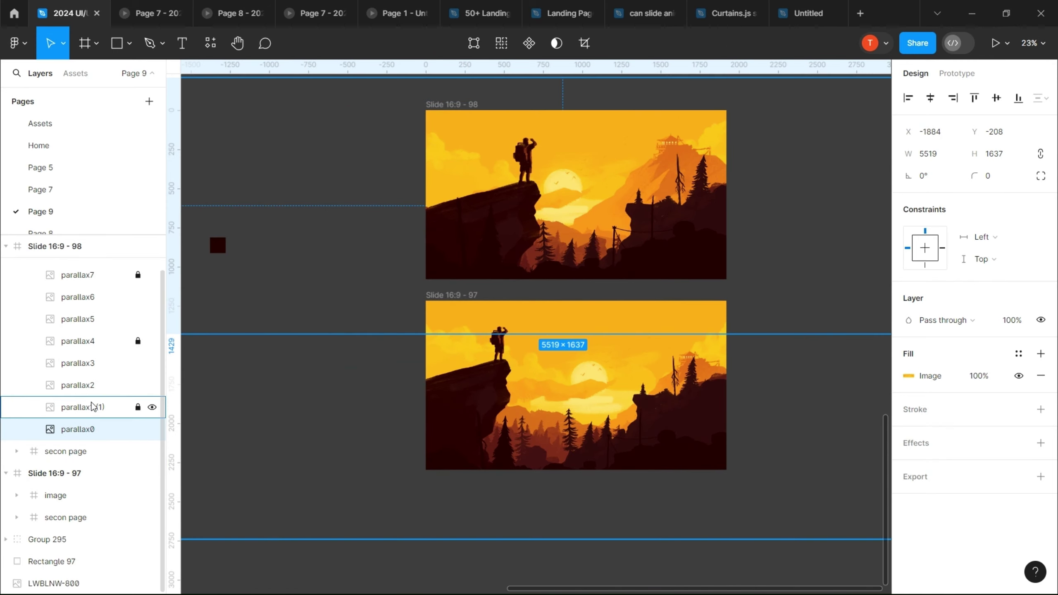
left_click(77, 385)
left_click_drag(779, 252, 693, 252)
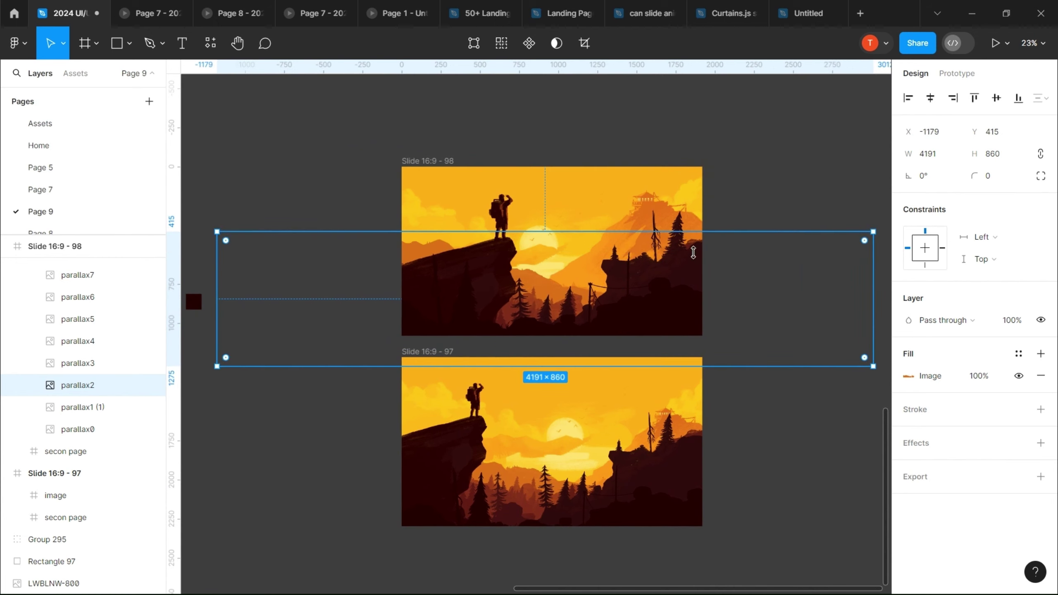
left_click_drag(341, 236, 381, 255)
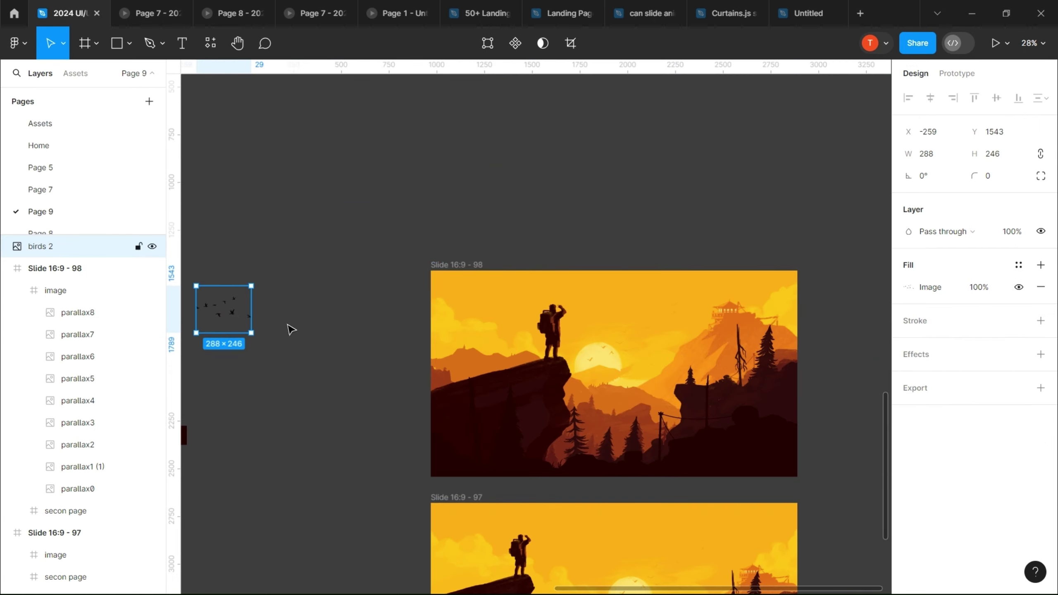
Place the birds image into Slide 98
left_click_drag(245, 325, 494, 327)
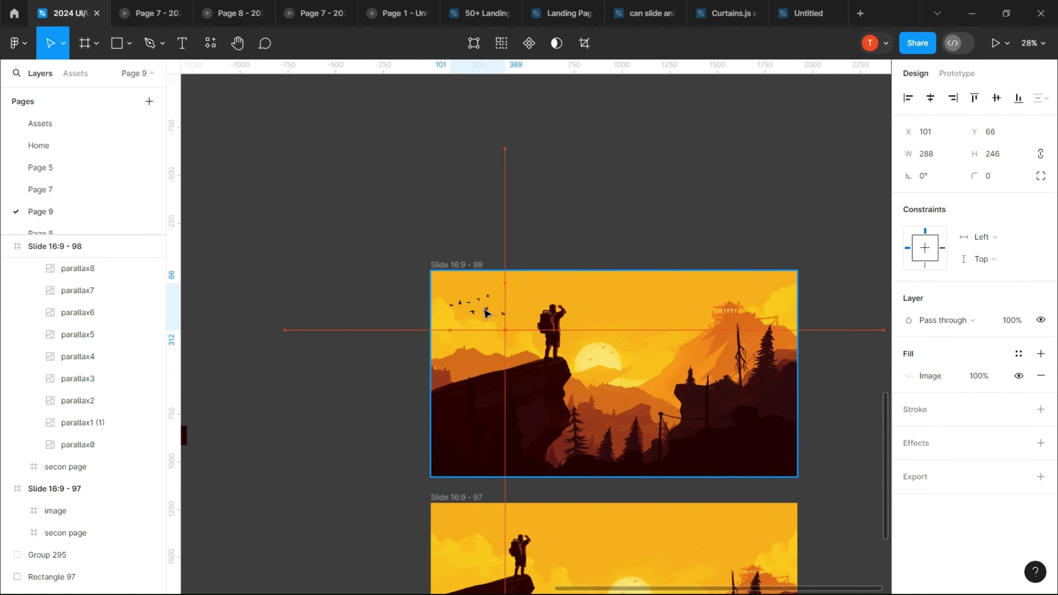
key("Escape")
key("t")
scroll(574, 484, "down", 3)
scroll(573, 483, "up", 5)
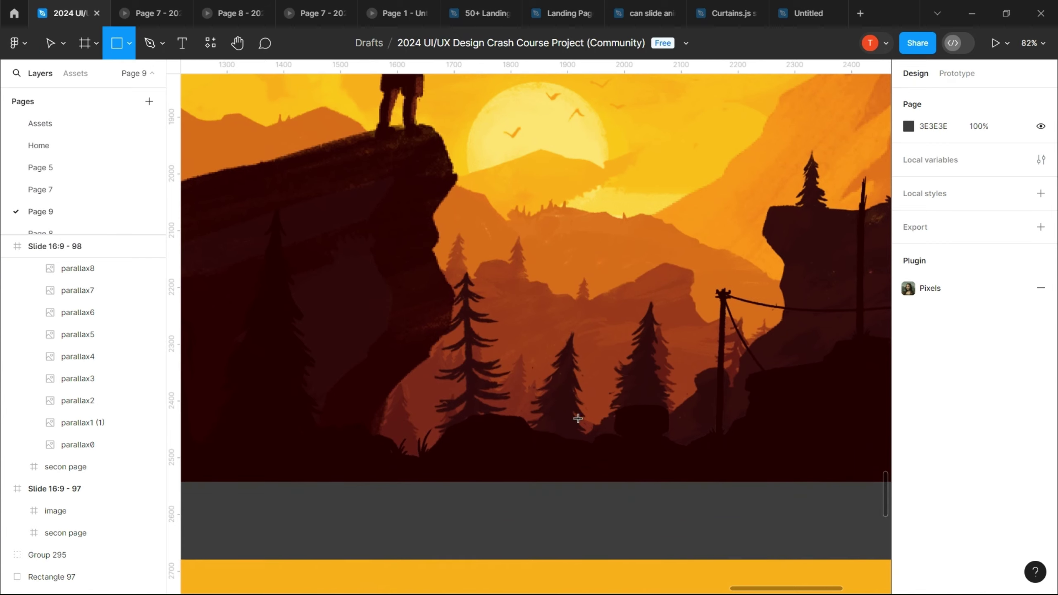
left_click(496, 330)
scroll(633, 484, "down", 3)
Draw a 341×56 pill with no fill and a 2 px white centre stroke, then add a text box below it
left_click_drag(604, 419, 785, 419)
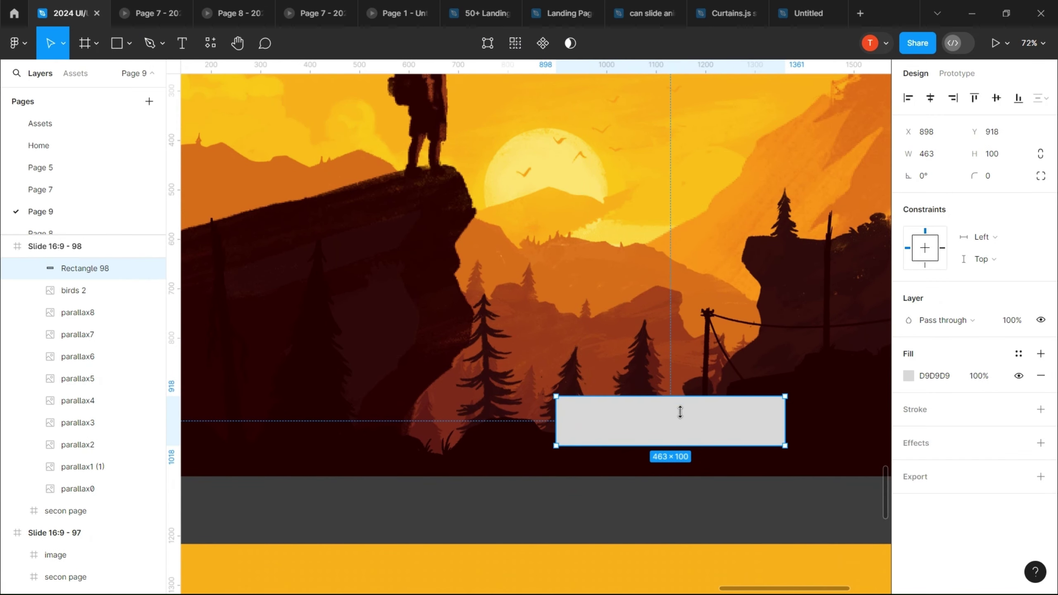
mouse_move(680, 412)
left_mouse_down()
mouse_move(614, 430)
mouse_move(624, 358)
left_mouse_up()
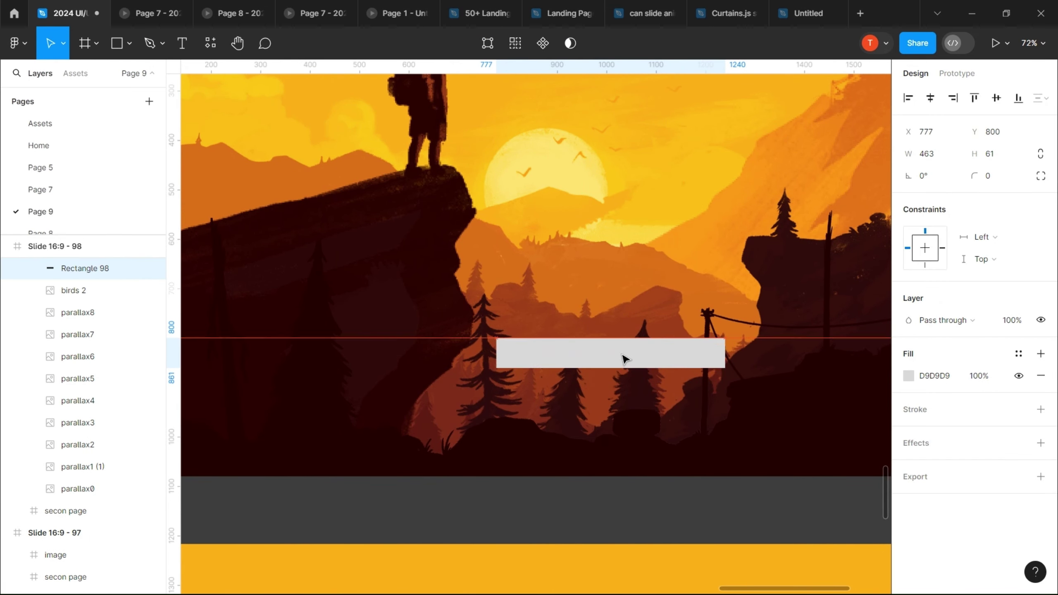
left_click(1039, 375)
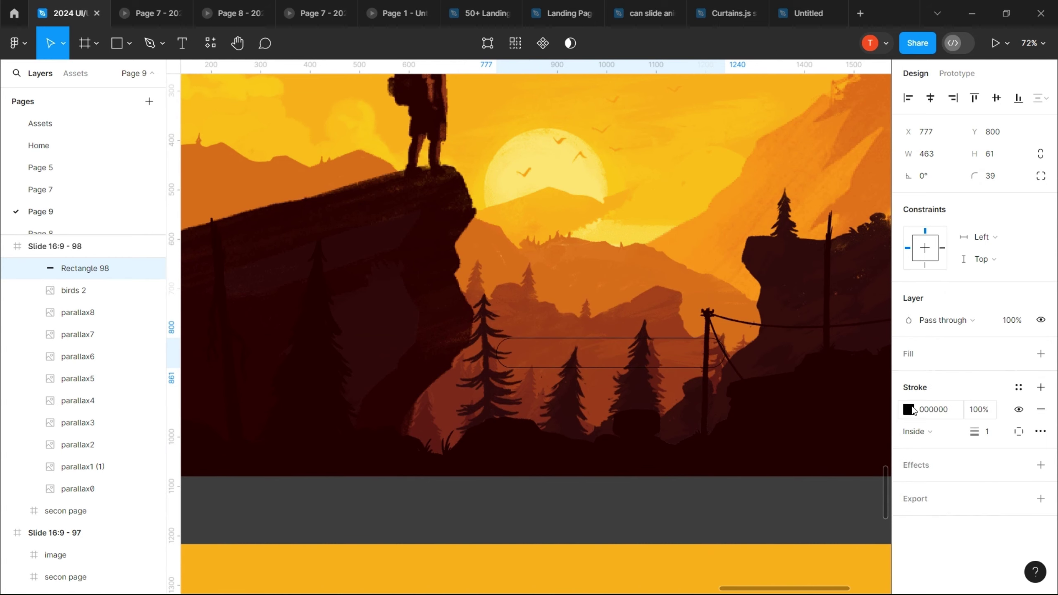
left_click(908, 409)
left_click_drag(733, 396, 408, 145)
type("2")
left_click(925, 431)
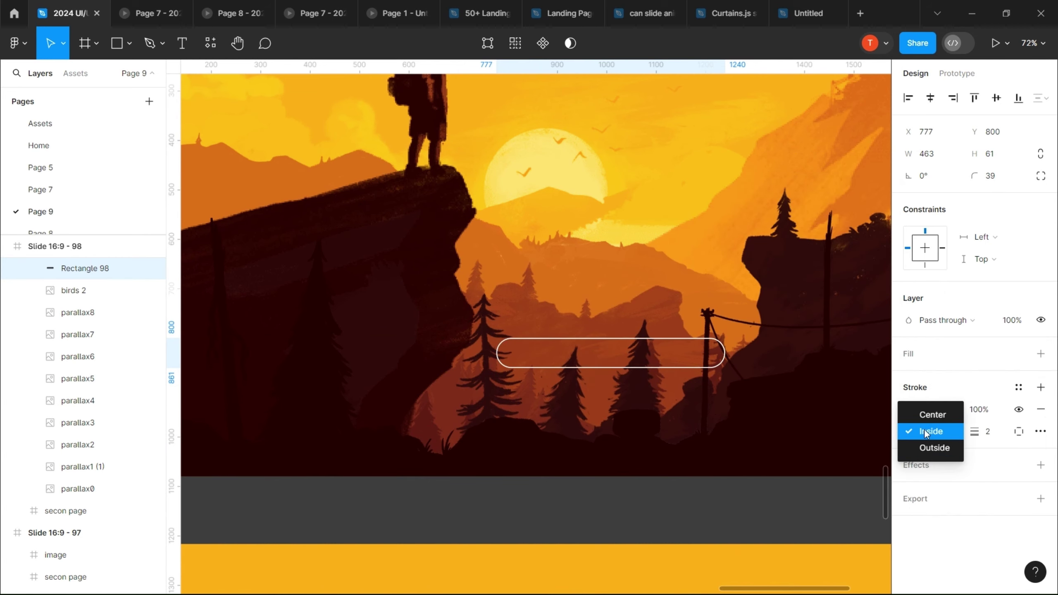
left_click(929, 414)
scroll(726, 365, "up", 5, "ctrl")
left_click_drag(714, 339, 598, 339)
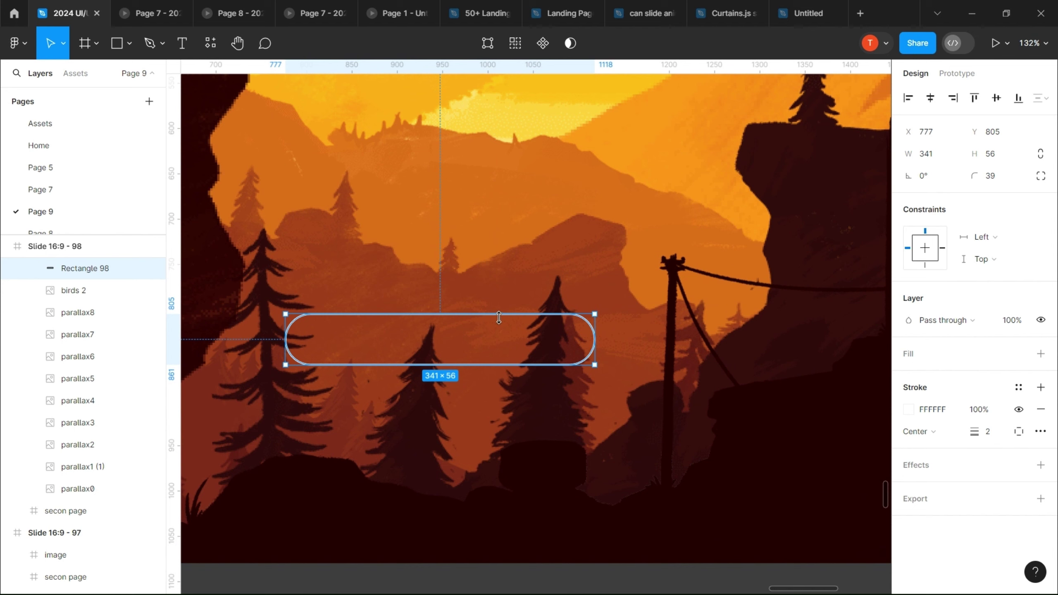
key("t")
left_click(437, 354)
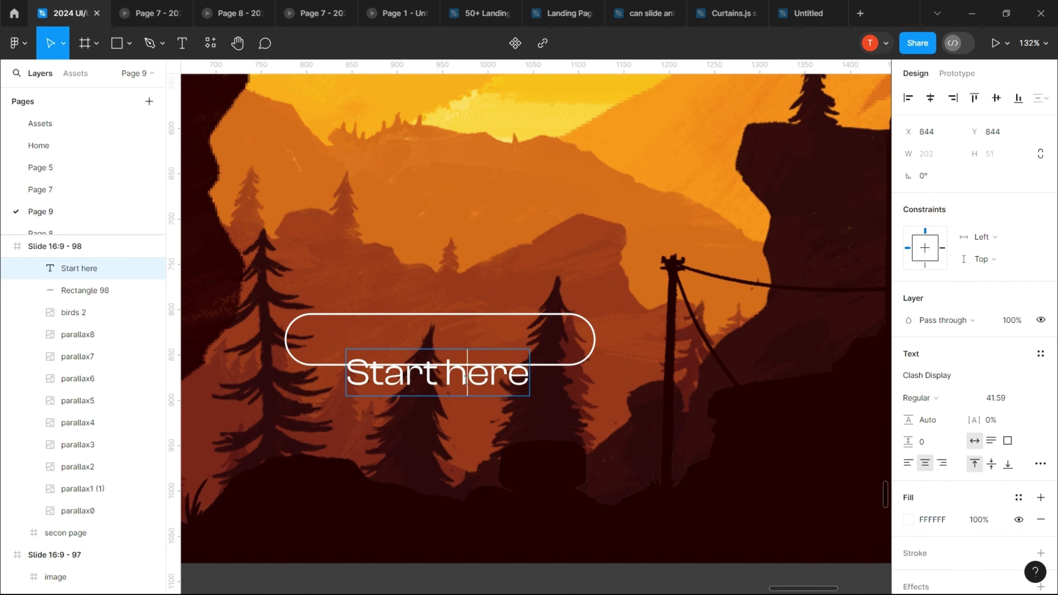
Set the 'Start Here' label to size 36 and move it inside the pill outline
key("ctrl+a")
left_click(995, 398)
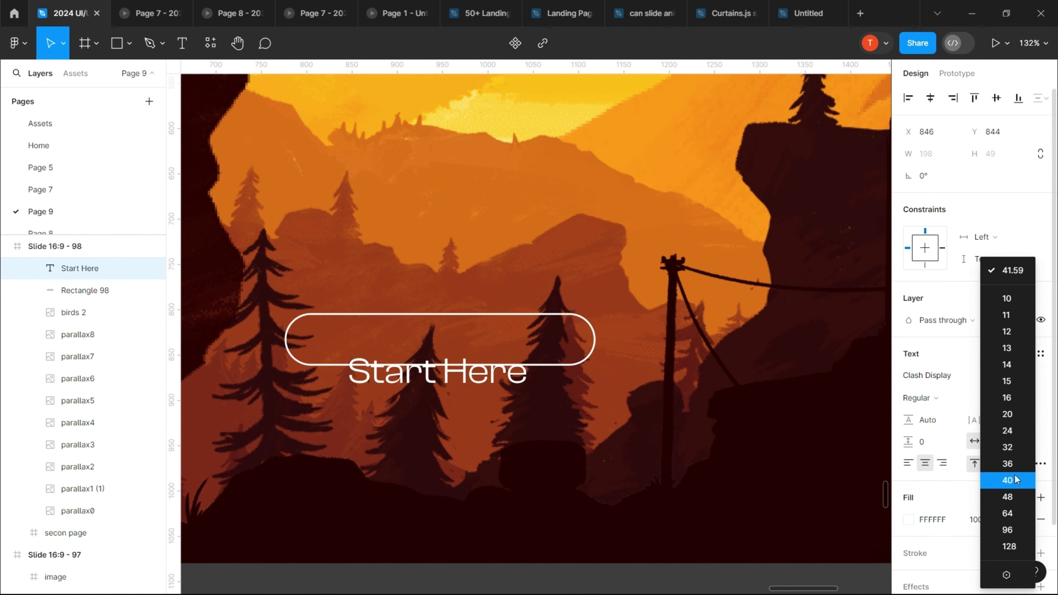
left_click(1007, 458)
key("Escape")
left_click_drag(513, 354, 537, 317)
left_click(537, 317, "shift")
Group the label and pill as Group 296, reposition the button, and start a text layer on Slide 97
scroll(637, 306, "down", 3, "ctrl")
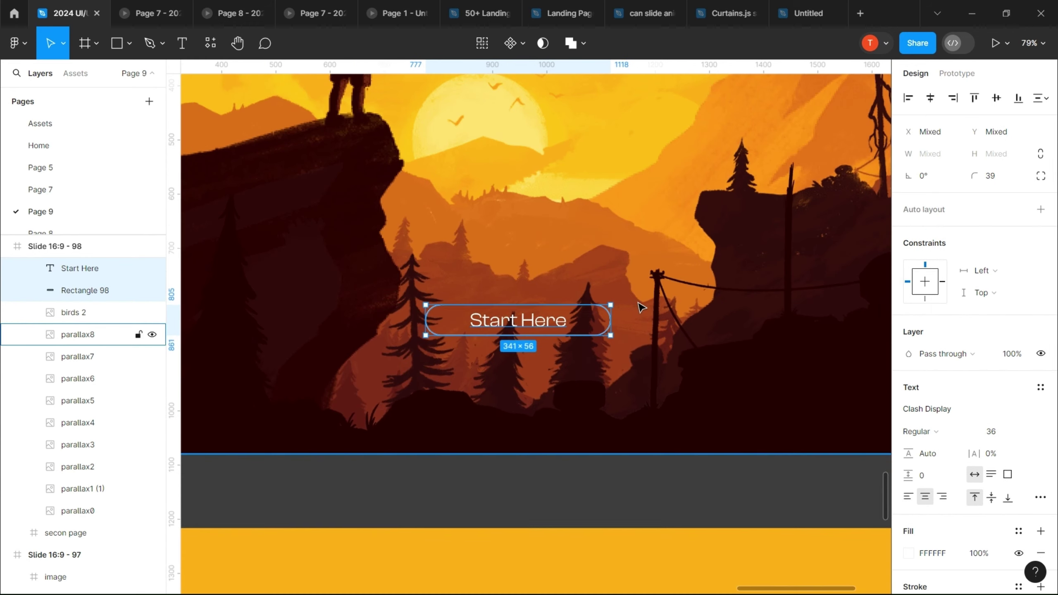
key("ctrl+g")
scroll(583, 333, "down", 3, "ctrl")
left_click_drag(563, 369, 578, 413)
scroll(578, 413, "down", 2, "ctrl")
scroll(441, 473, "down", 4)
key("t")
scroll(571, 453, "up", 3, "ctrl")
Finish the See more text on Slide 16:9 - 97 and centre it horizontally
left_click(604, 411)
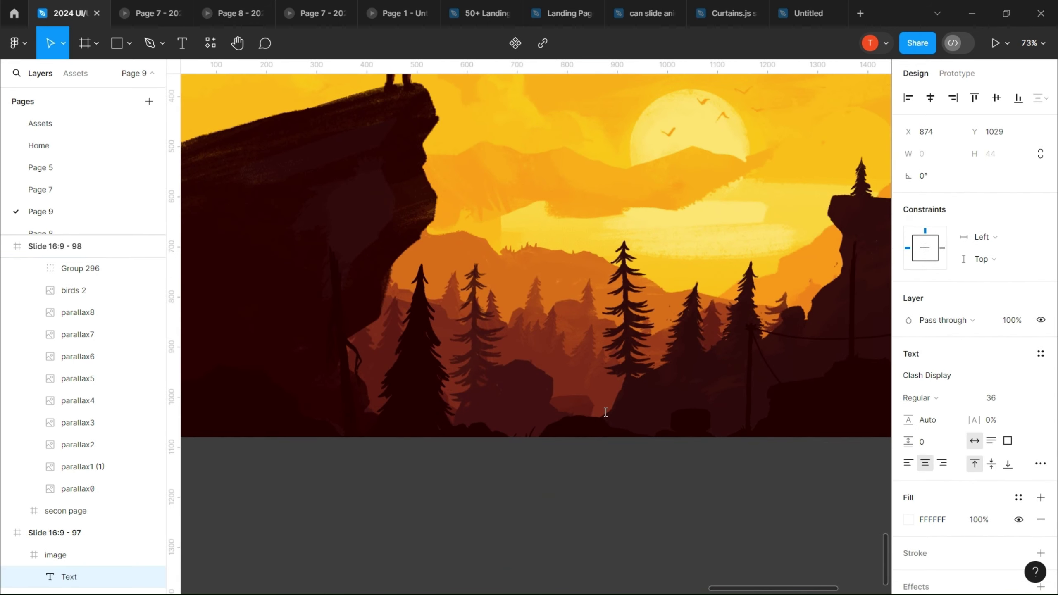
type("See more")
key("Escape")
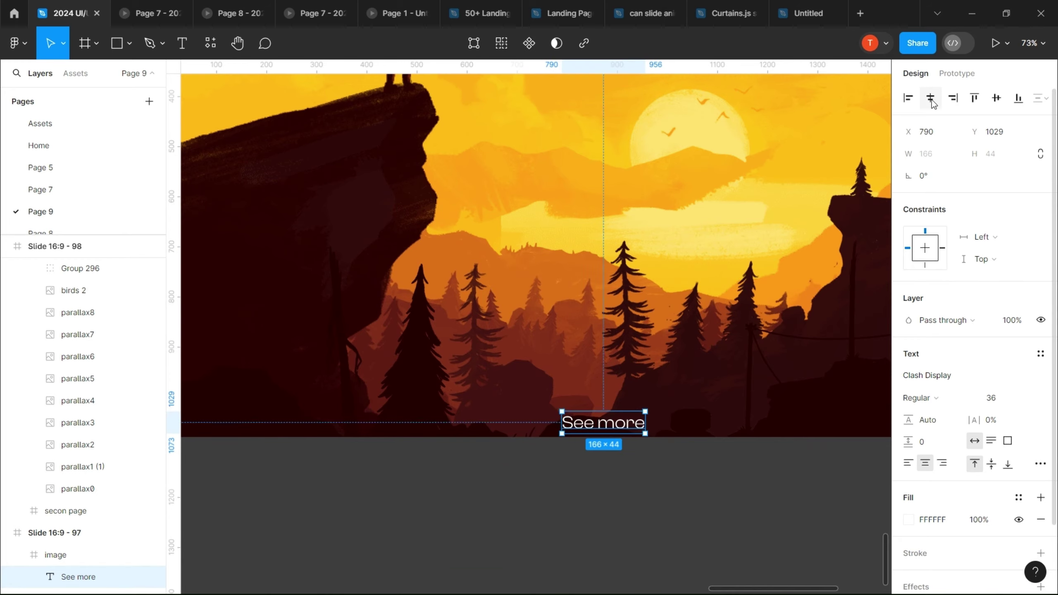
left_click(930, 98)
scroll(567, 374, "down", 5, "ctrl")
Place an Iconify arrow icon on the canvas and lift the arrow shape out of its frame
left_click(16, 43)
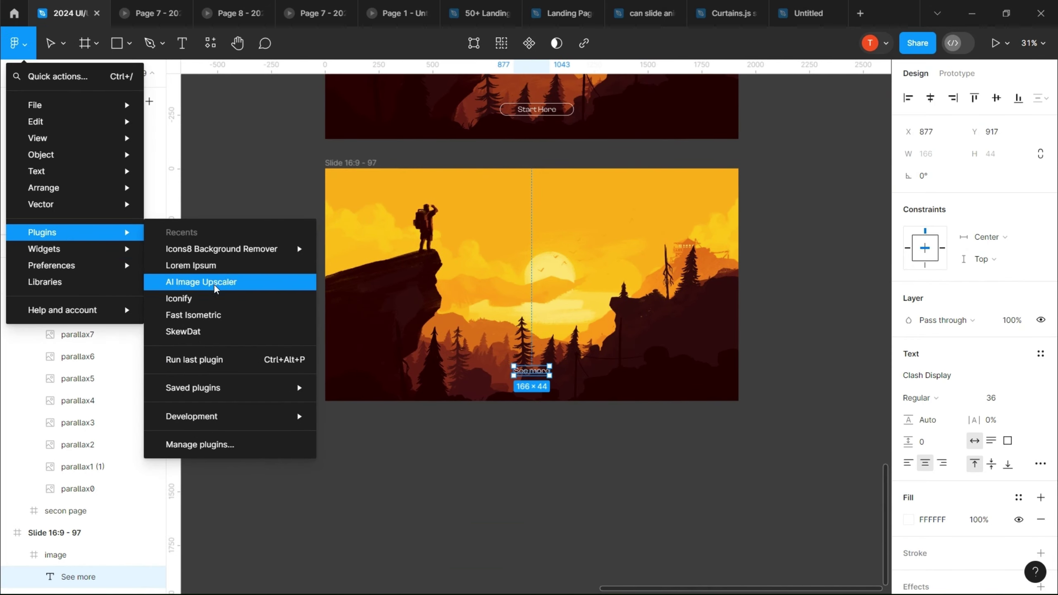
left_click(178, 298)
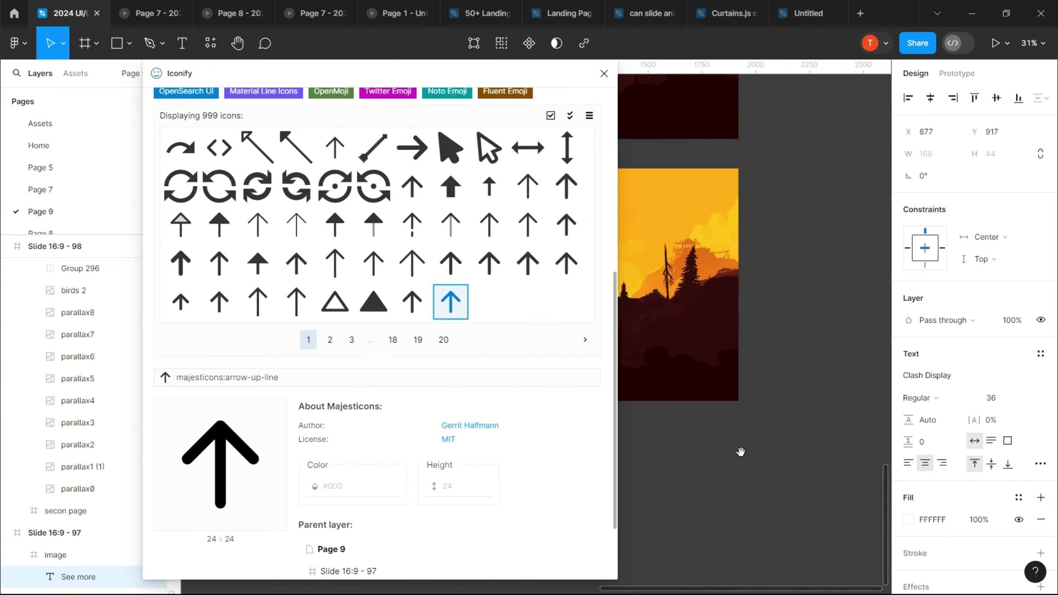
left_click_drag(740, 451, 733, 462)
scroll(733, 463, "up", 3)
left_click(879, 197)
key("shift+2")
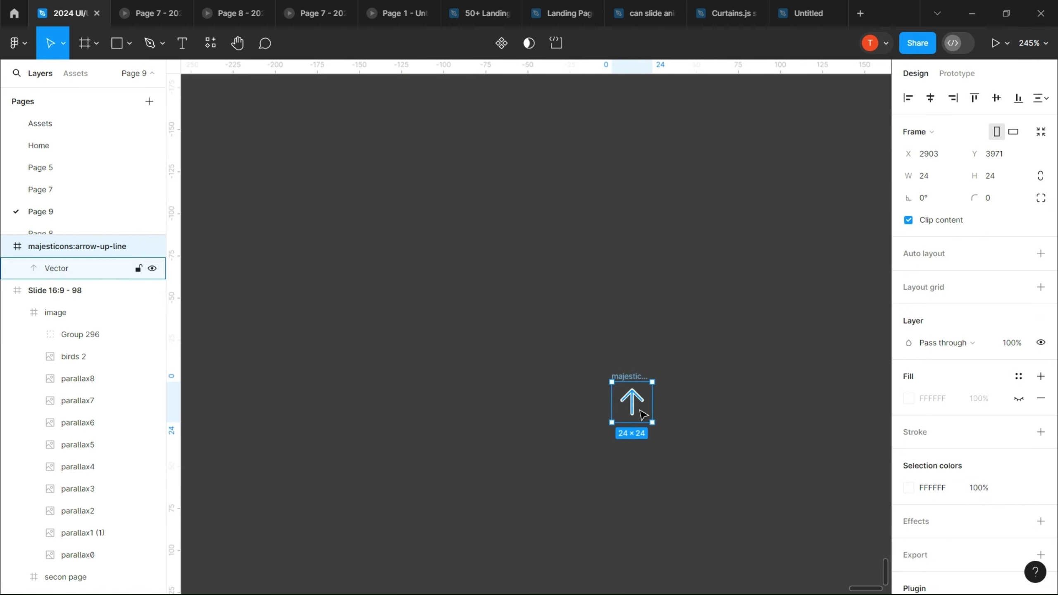
key("Return")
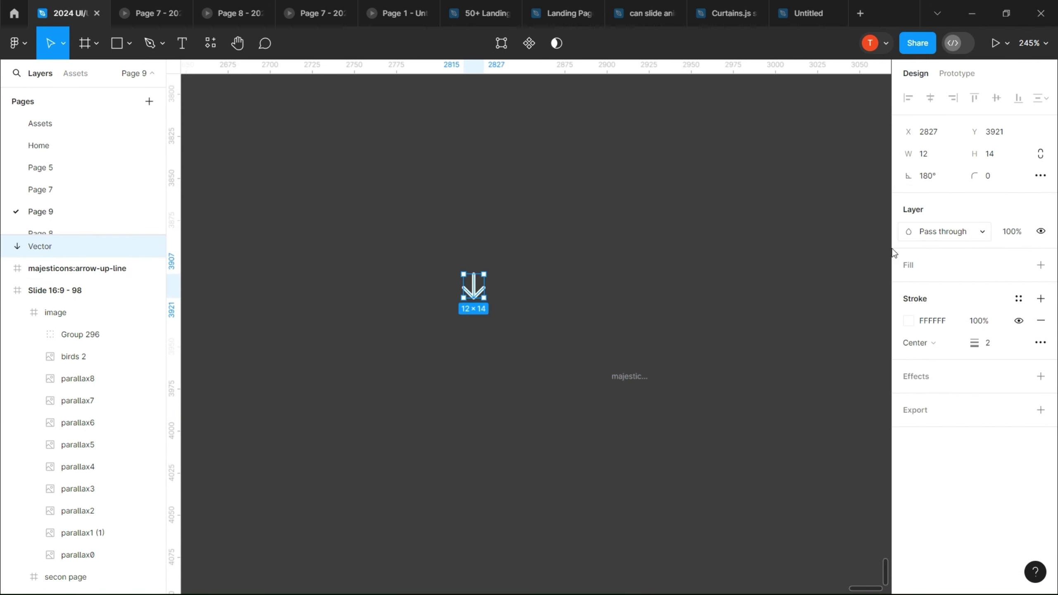
Move the arrow beside See more and enlarge it proportionally with K scaling
scroll(893, 252, "up", 5)
left_click_drag(746, 446, 407, 236)
scroll(590, 394, "up", 1)
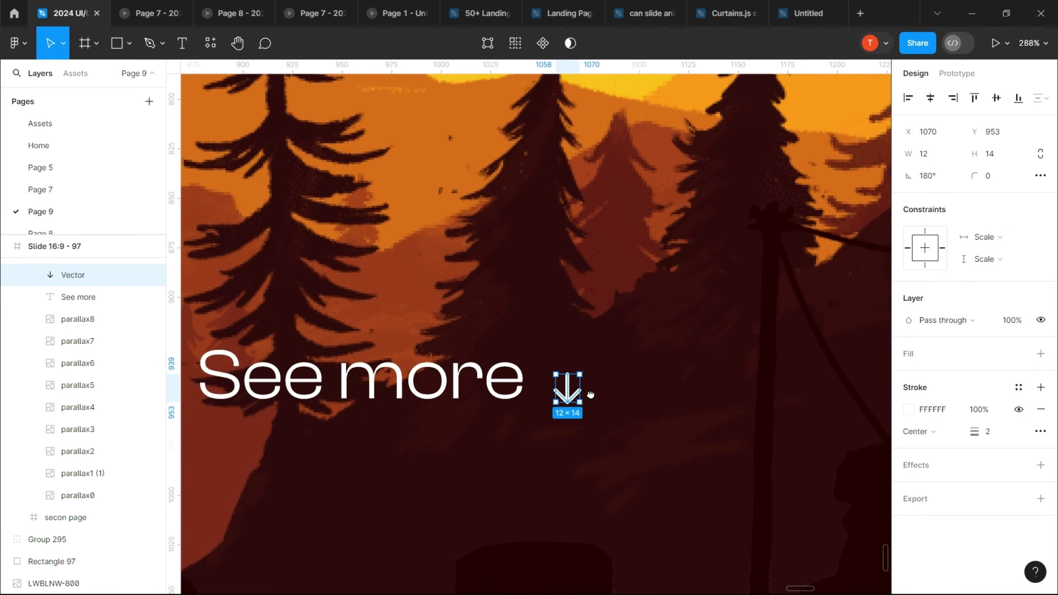
scroll(590, 394, "down", 1)
key("k")
left_click_drag(603, 348, 611, 347)
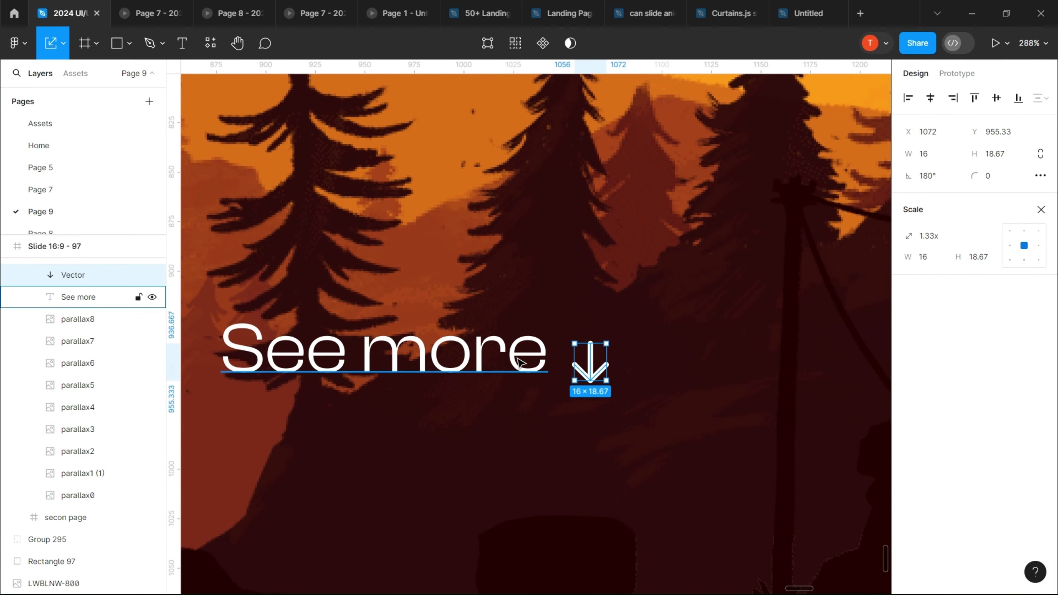
Set a 23 gap between See more and the arrow, and group them as Group 297
left_click(78, 296, "shift")
left_click_drag(911, 200, 918, 199)
scroll(603, 375, "down", 3)
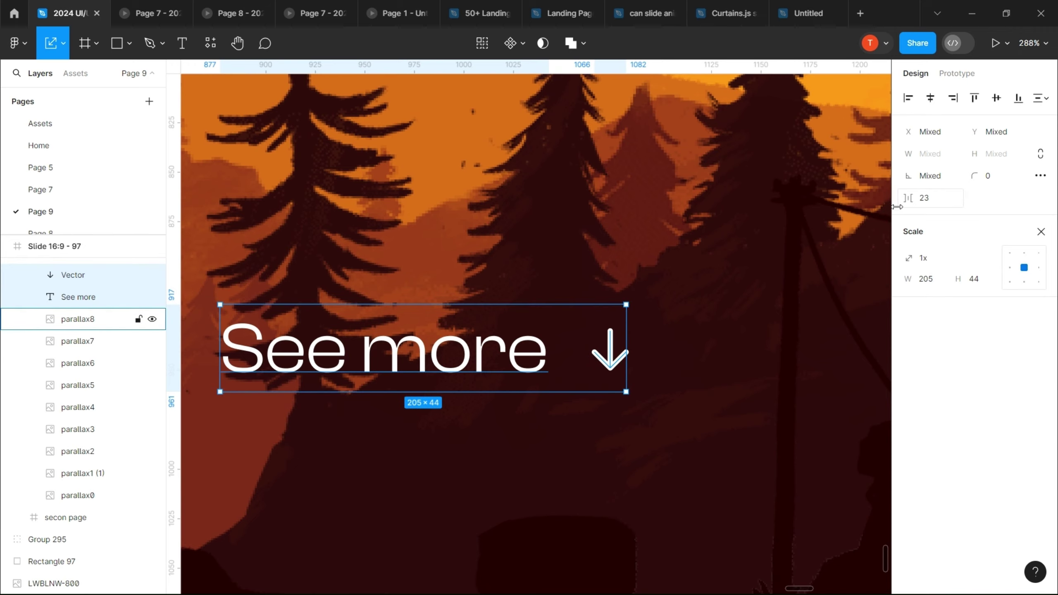
key("ctrl+g")
scroll(604, 375, "down", 5)
left_click_drag(321, 296, 861, 456)
left_click(606, 413)
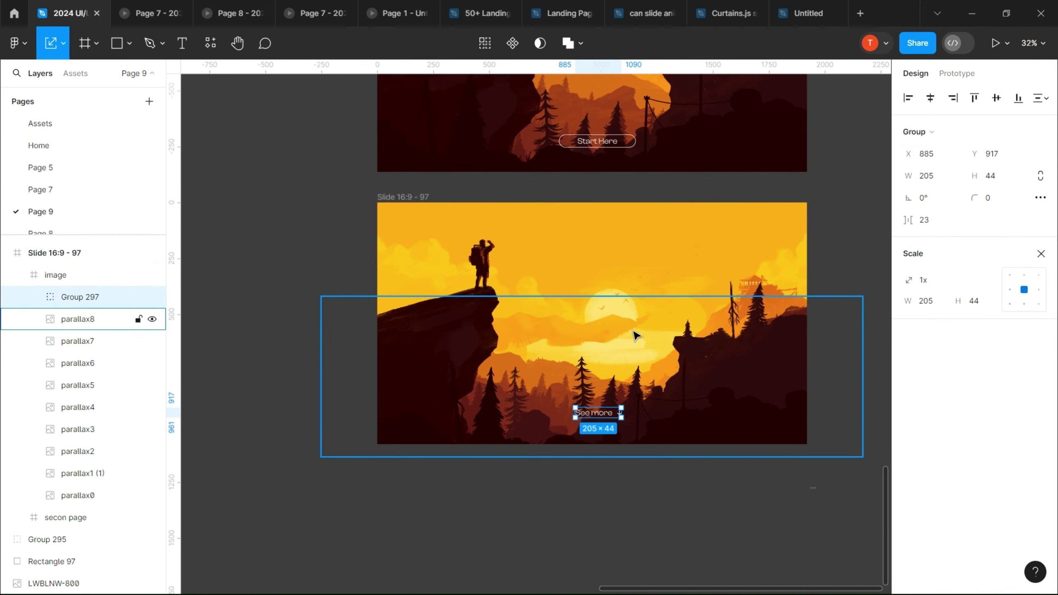
Paste the See more group into Slide 16:9 - 98
scroll(633, 334, "up", 5)
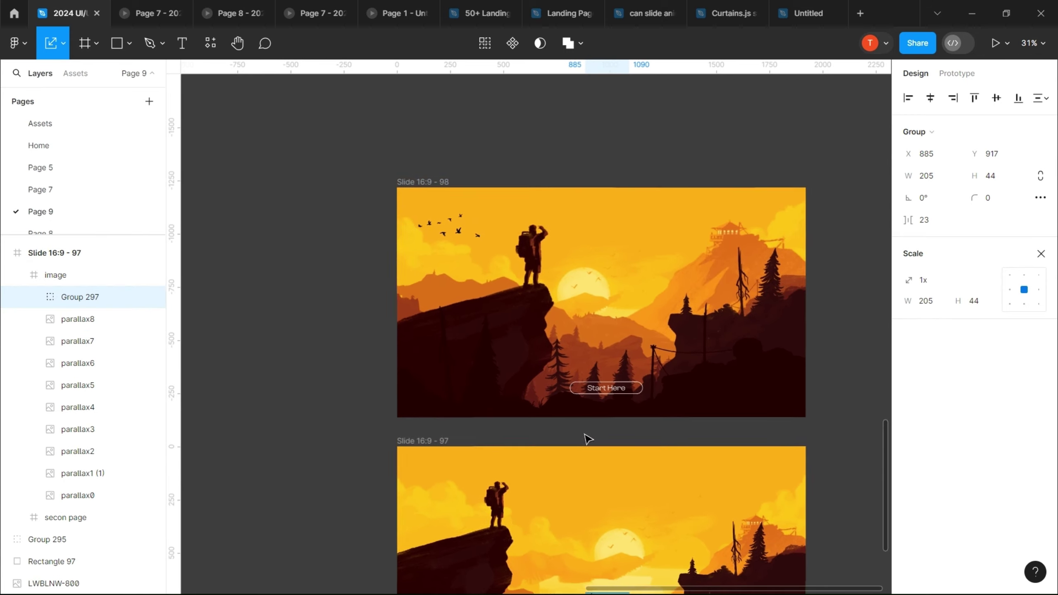
left_click(431, 190)
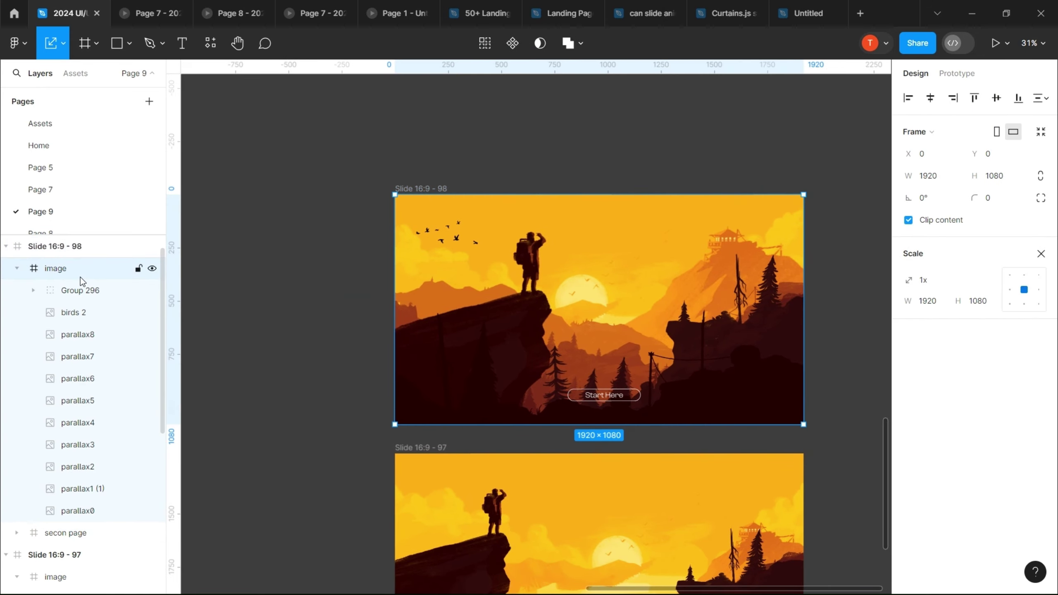
key("ctrl+v")
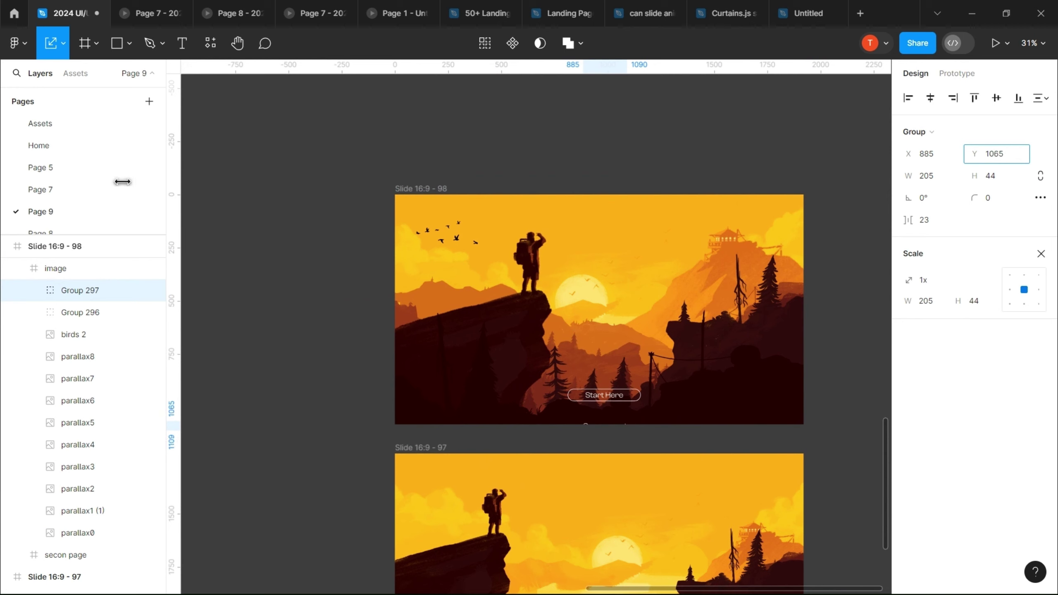
left_click(1043, 254)
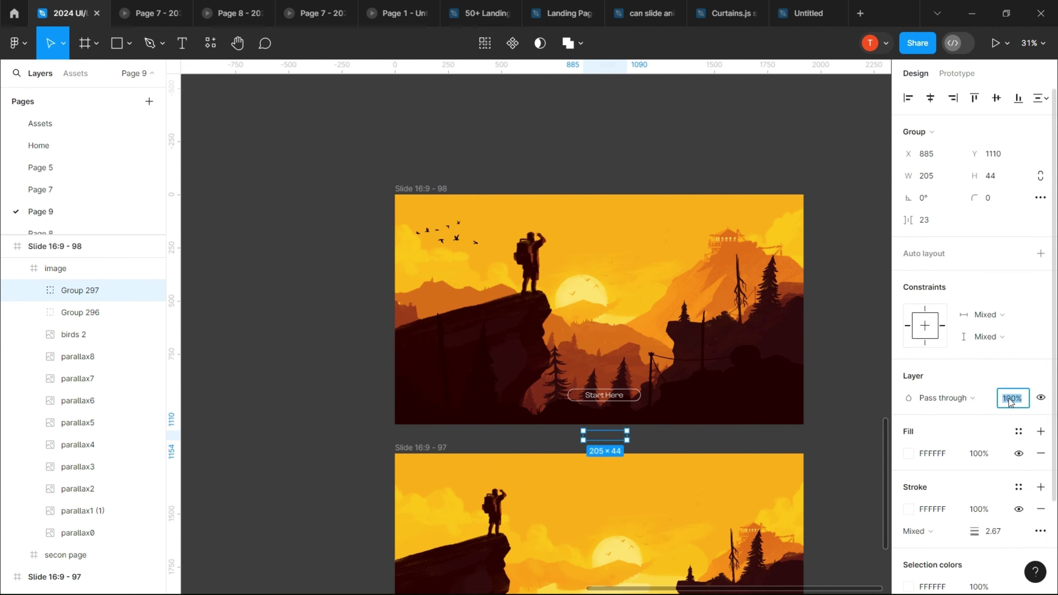
Paste the Start Here button group into Slide 16:9 - 97's image frame
left_click(611, 404)
scroll(550, 366, "down", 3)
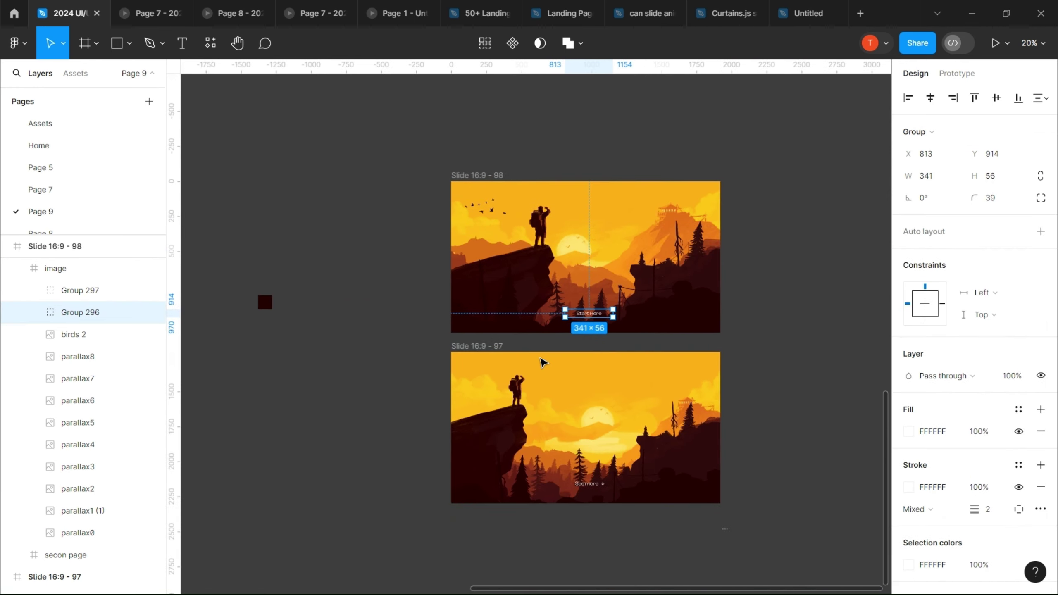
left_click(543, 361)
scroll(100, 522, "down", 2)
scroll(79, 458, "down", 3)
left_click(62, 392)
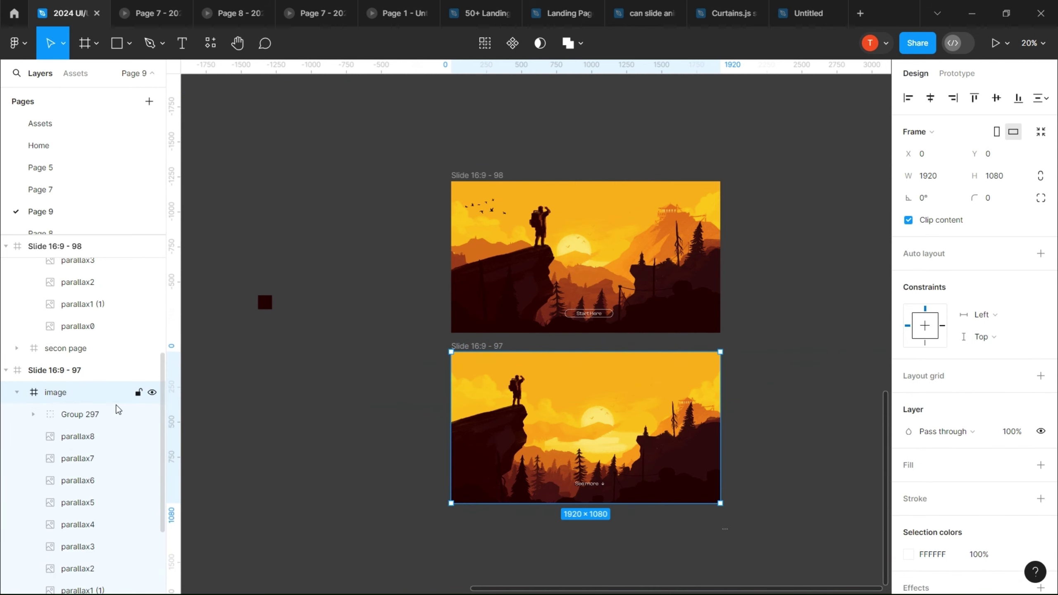
key("ctrl+v")
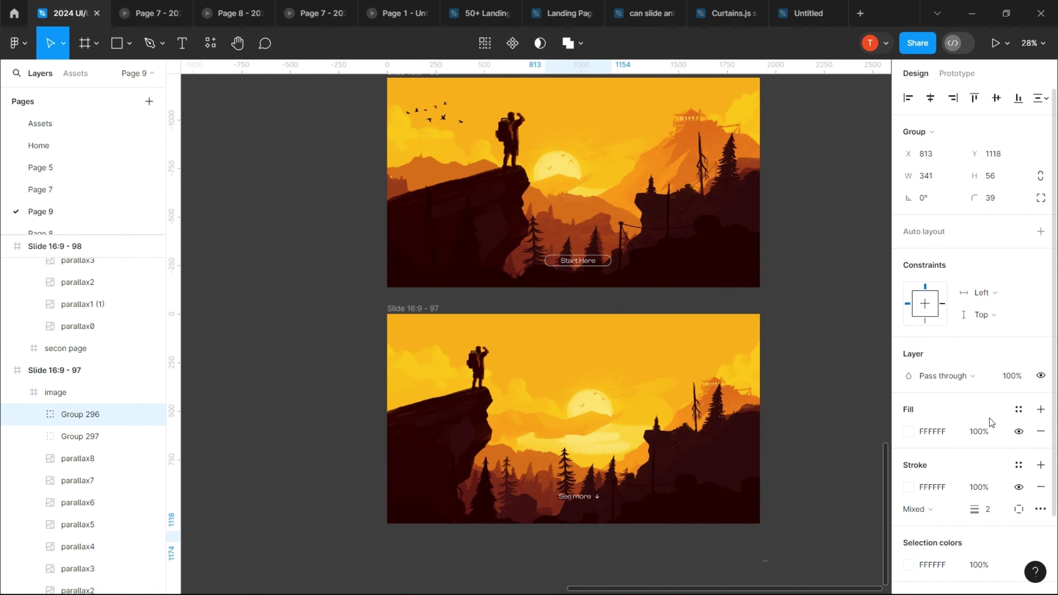
left_click(843, 421)
Duplicate Slide 16:9 - 97 to create Slide 16:9 - 99
scroll(718, 288, "down", 5)
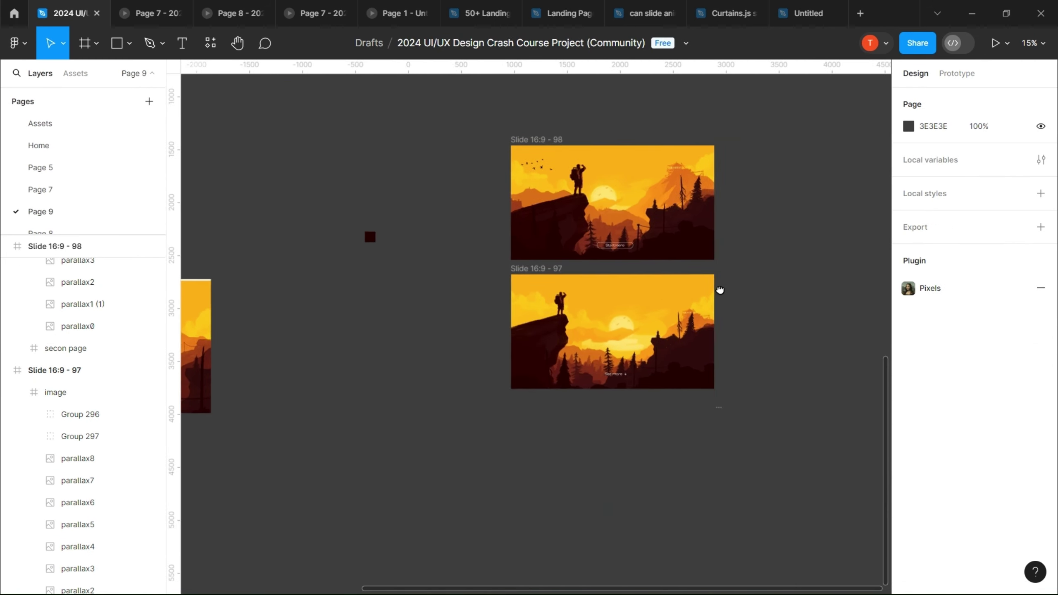
left_click(516, 269)
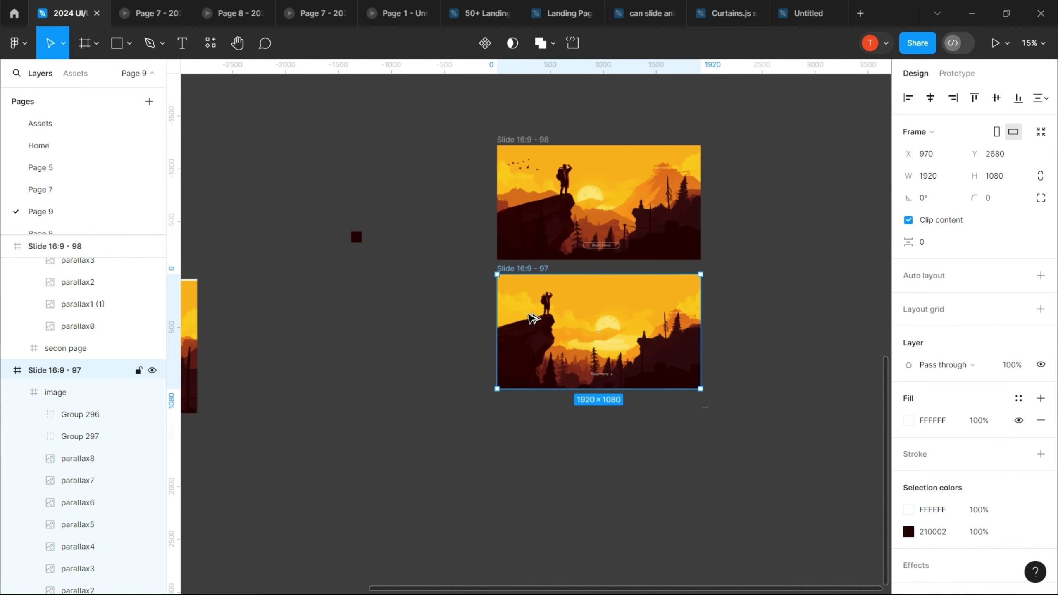
key("ctrl+d")
scroll(533, 318, "down", 3)
scroll(633, 274, "up", 3)
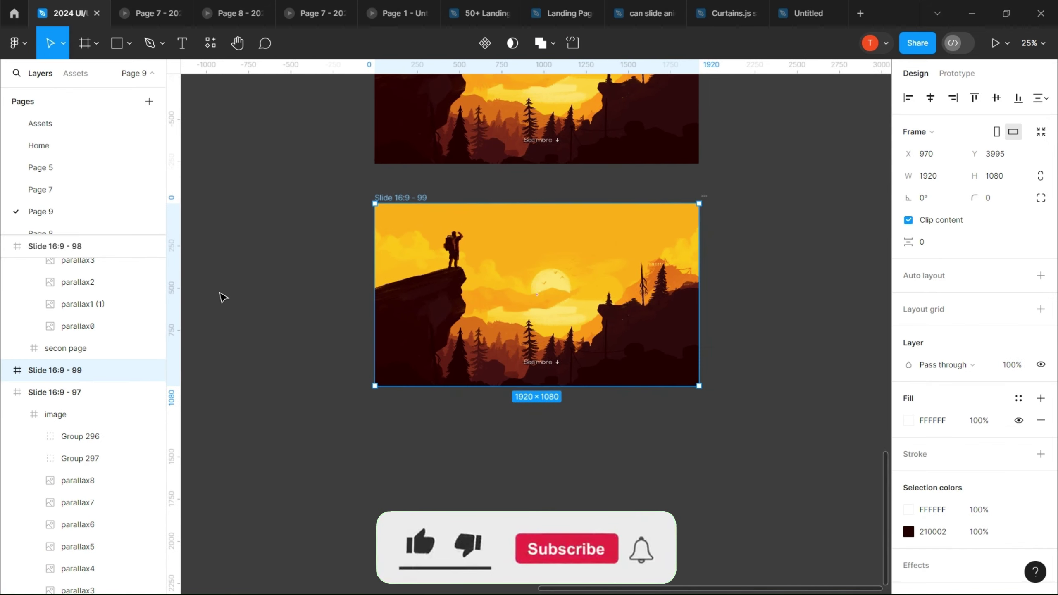
Expand Slide 16:9 - 99's parallax layers and shift parallax3 upward
left_click(6, 370)
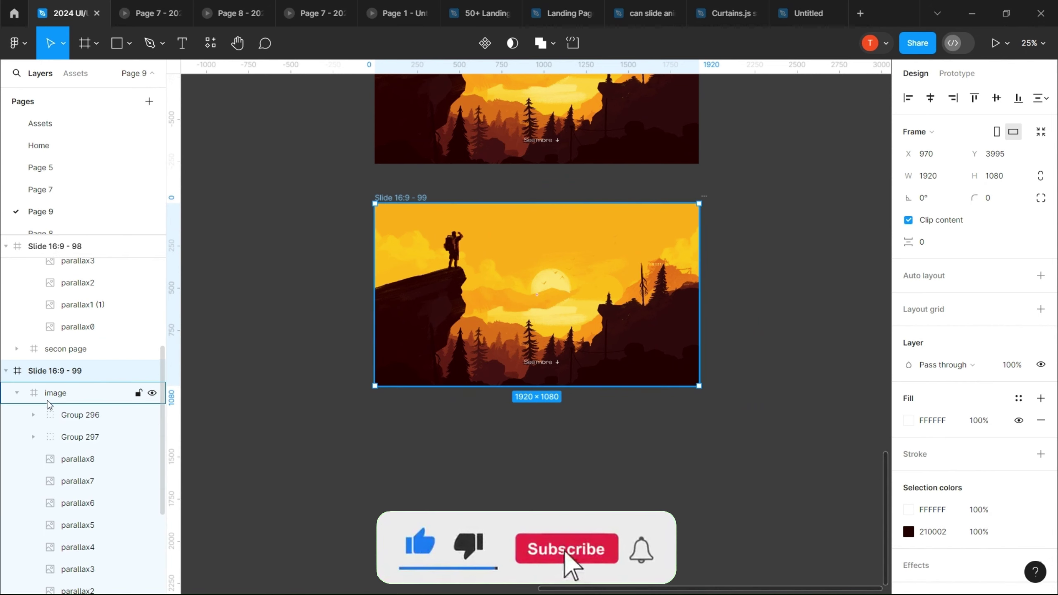
left_click(91, 466)
scroll(109, 516, "down", 2)
scroll(107, 479, "down", 2)
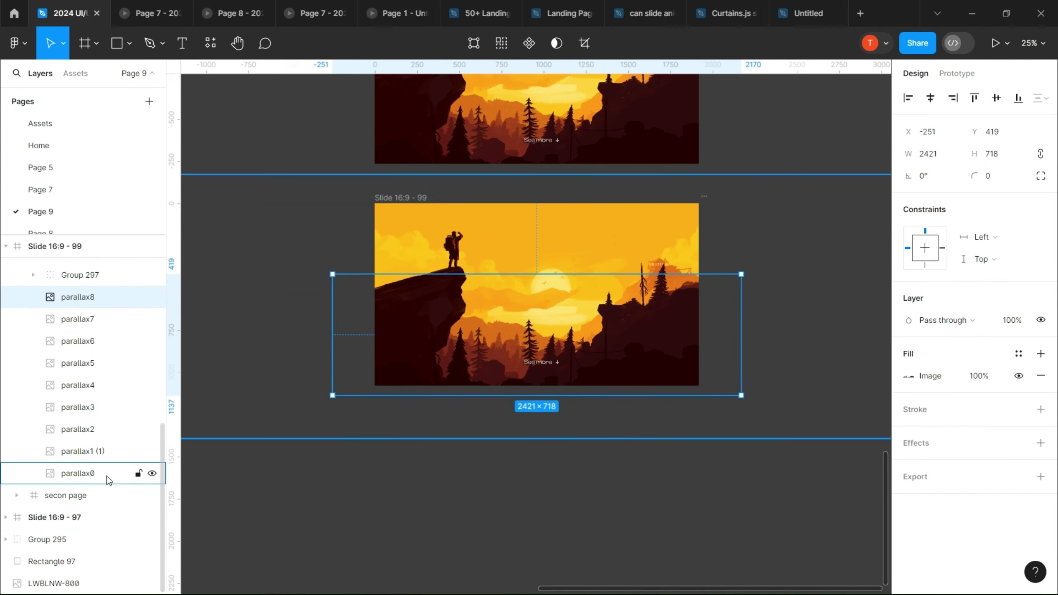
left_click(109, 478)
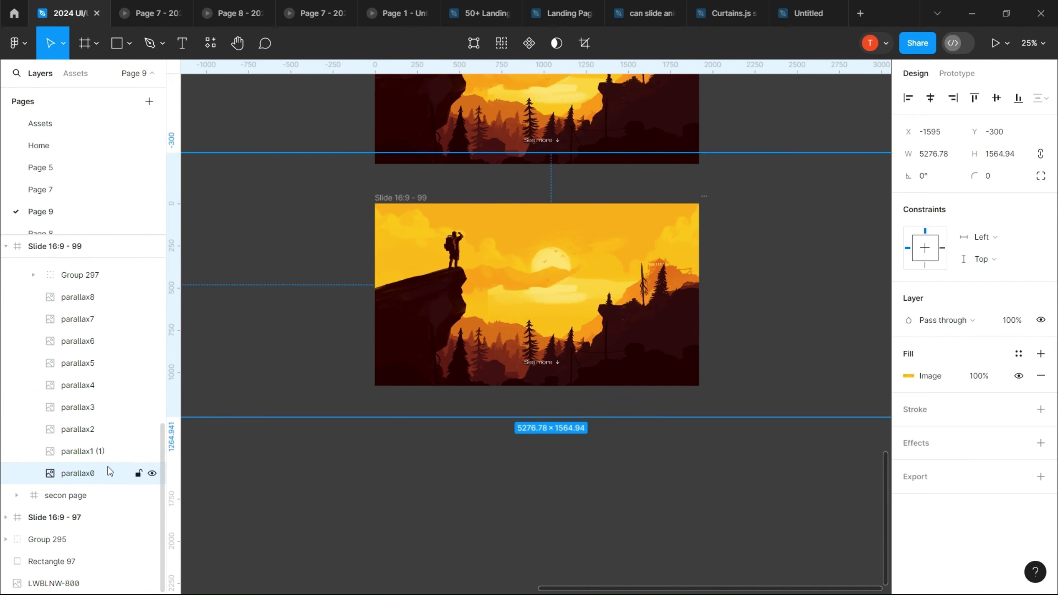
left_click(96, 450)
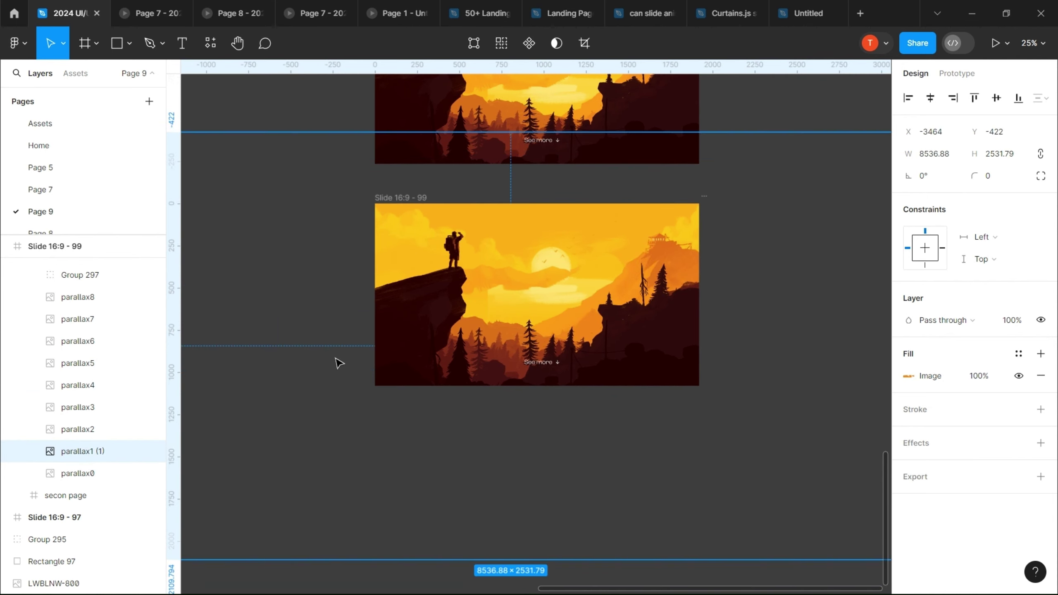
left_click(115, 436)
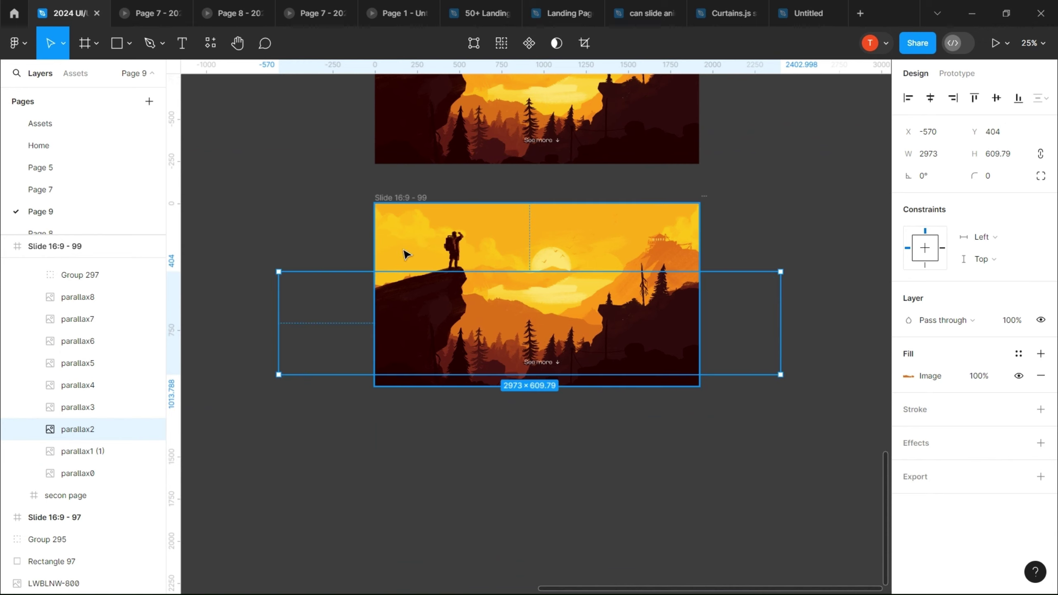
left_click(77, 406)
left_click_drag(974, 128, 784, 135)
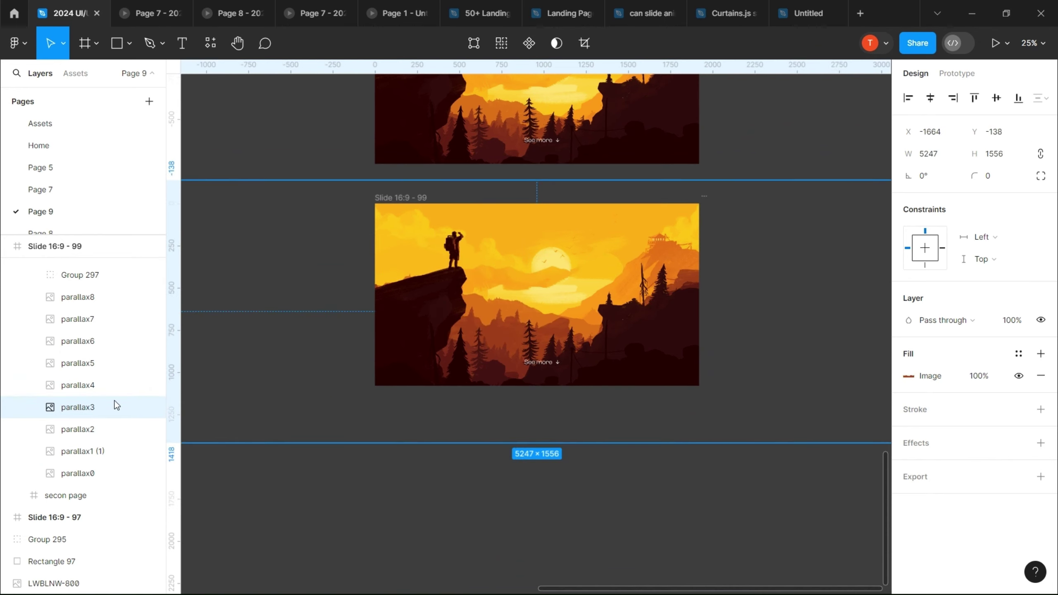
Shift parallax5 (Y -106), parallax6 and parallax7 upward, and nudge parallax8 to Y 357
left_click(77, 384)
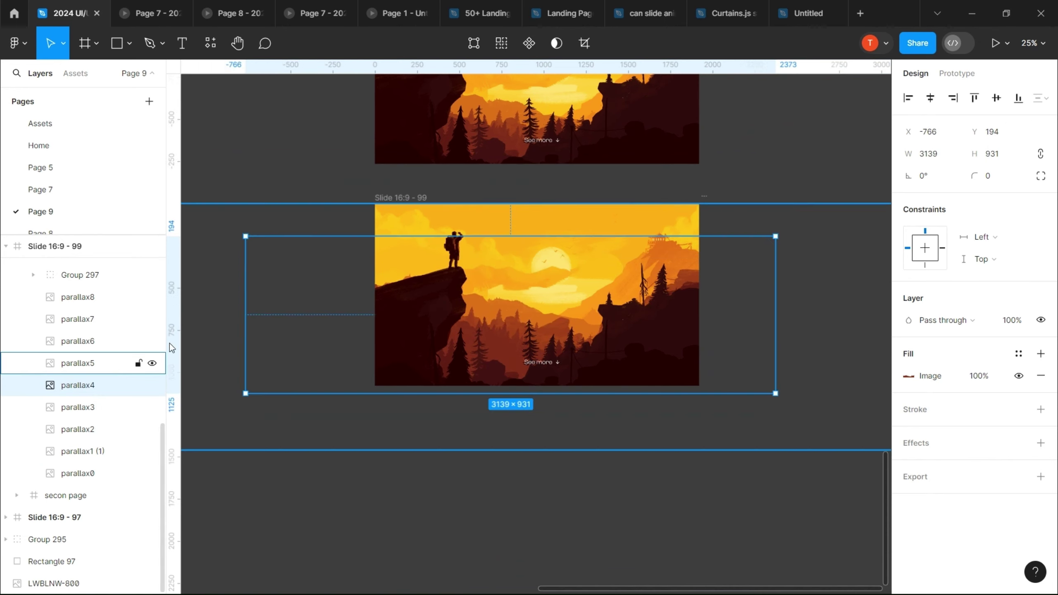
left_click(77, 363)
left_click_drag(974, 131, 830, 128)
left_click(78, 341)
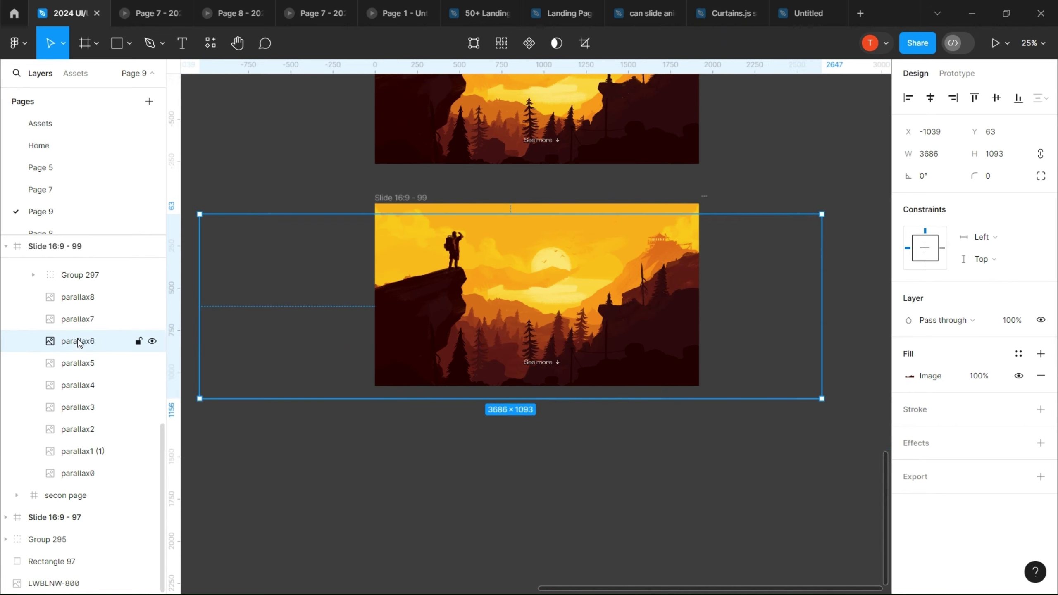
left_click_drag(974, 131, 790, 112)
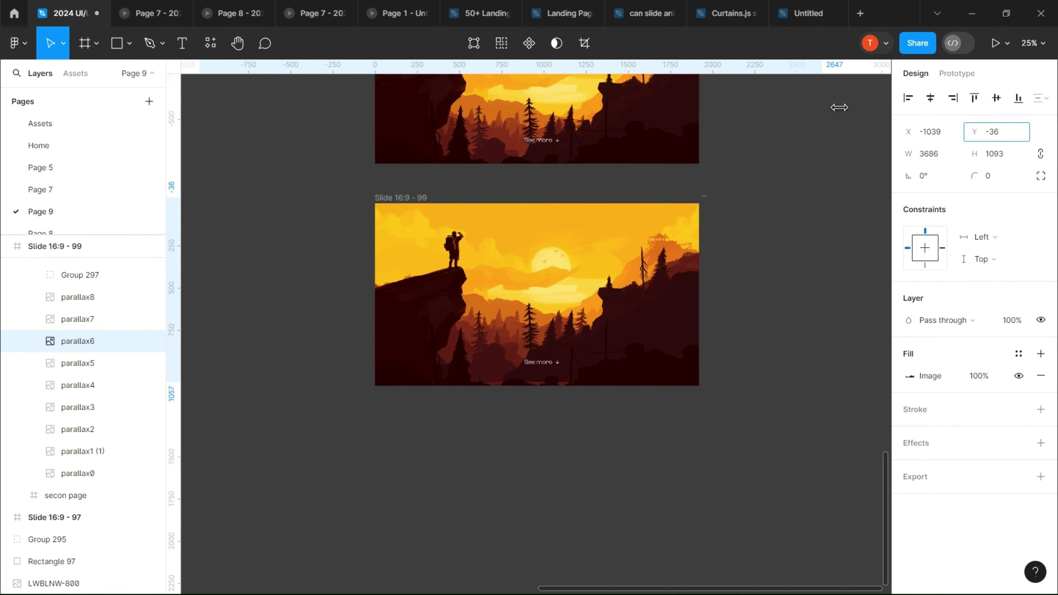
left_click(117, 319)
left_click_drag(971, 132, 881, 121)
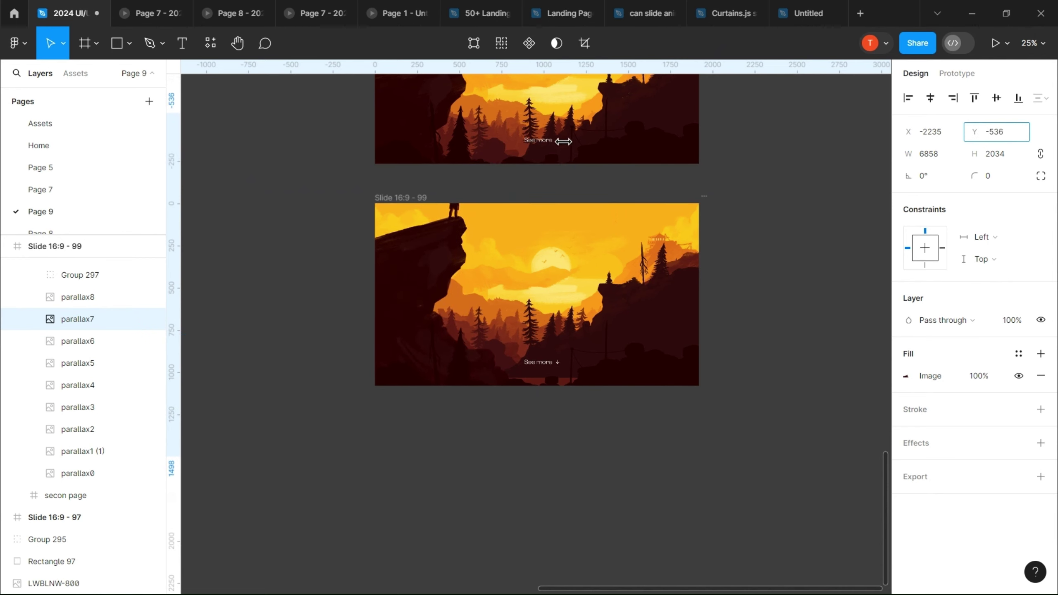
left_click(79, 297)
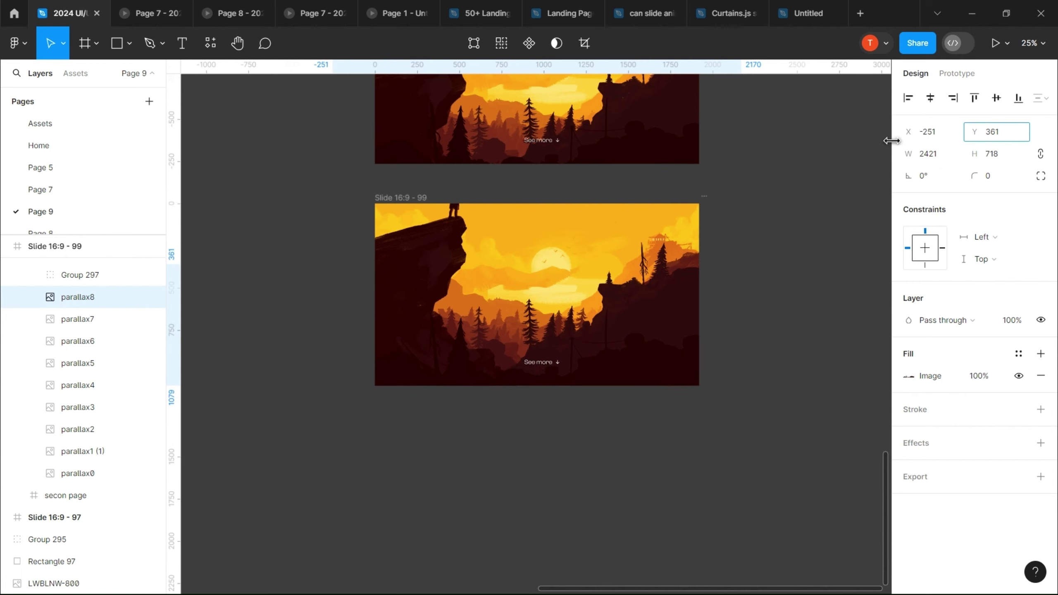
left_click_drag(881, 141, 885, 145)
Lift Slide 99's landscape image frame to Y -1080 and paste the secon page frame in
scroll(129, 316, "up", 3)
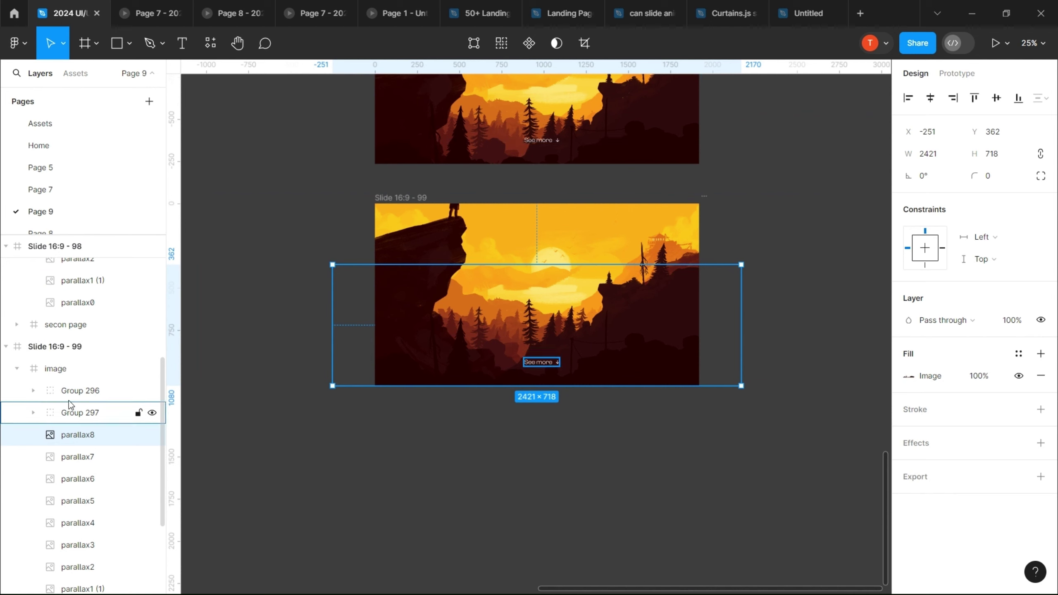
left_click(128, 366)
left_click_drag(968, 154, 316, 85)
type("-1080")
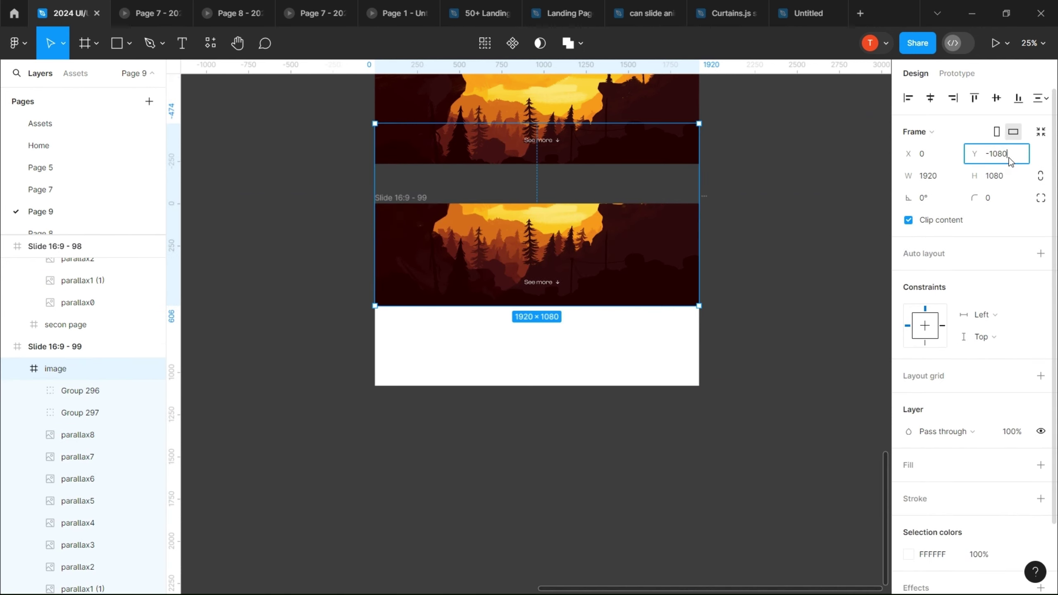
key("Return")
left_click(24, 368)
key("ctrl+v")
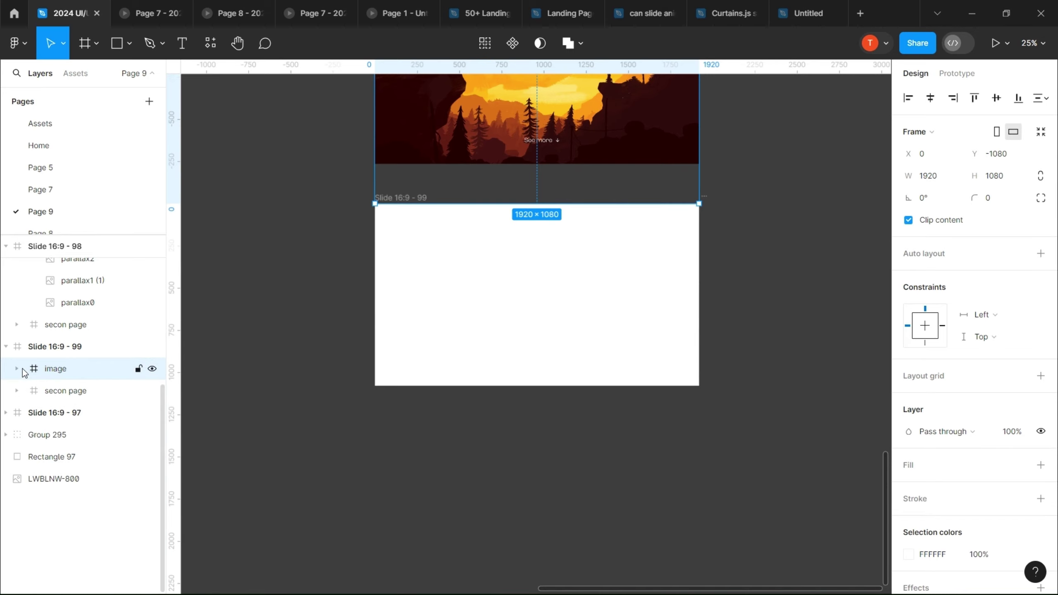
Set the secon page frame to the slide top and place Slide 16:9 - 99 beside Slide 97
key("Return")
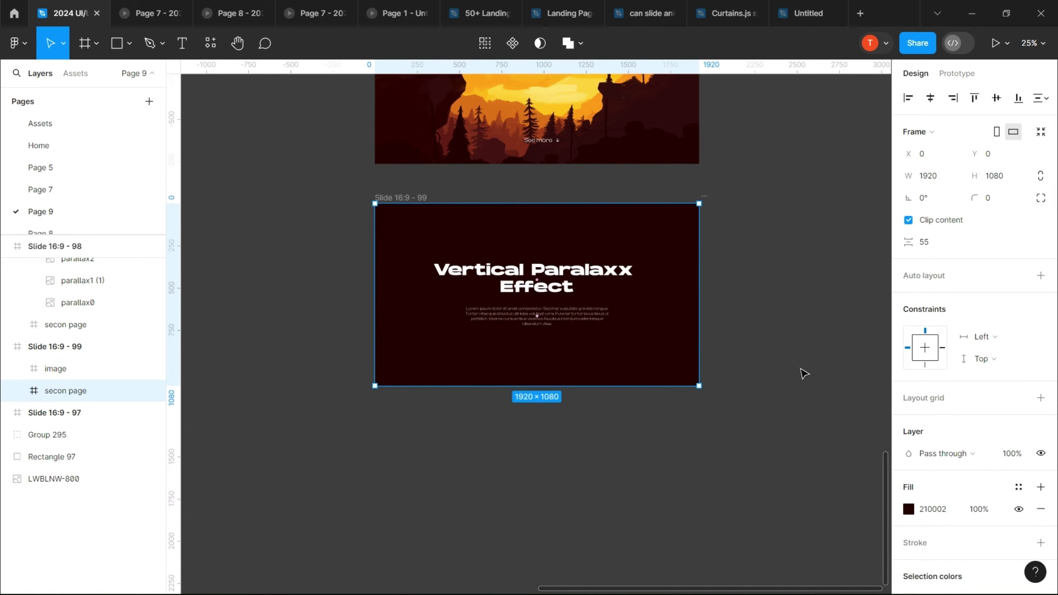
left_click(803, 371)
scroll(574, 338, "down", 3, "ctrl")
mouse_move(493, 361)
left_mouse_down()
mouse_move(763, 262)
mouse_move(721, 238)
left_mouse_up()
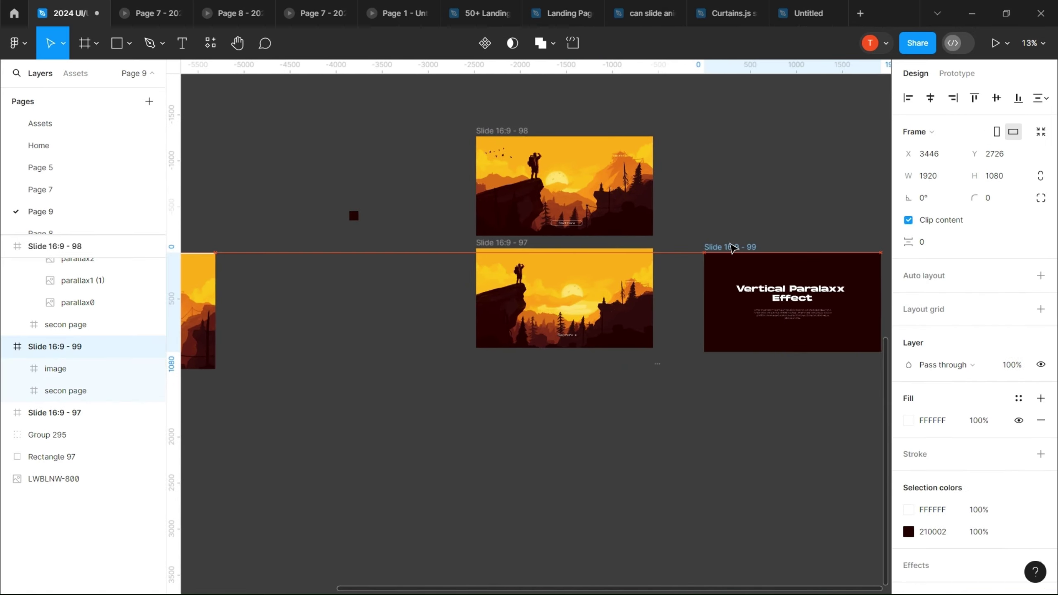
Turn off Clip content on Slide 97 and move the Vertical Paralaxx Effect group lower
left_click(503, 246)
left_click(908, 219)
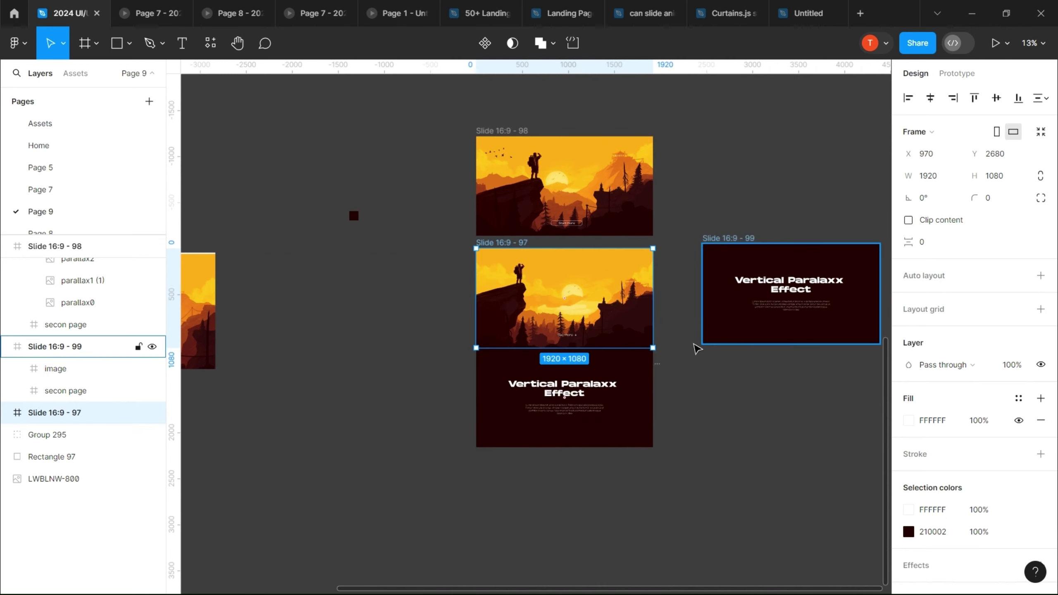
left_click(592, 389)
left_click_drag(584, 415, 583, 435)
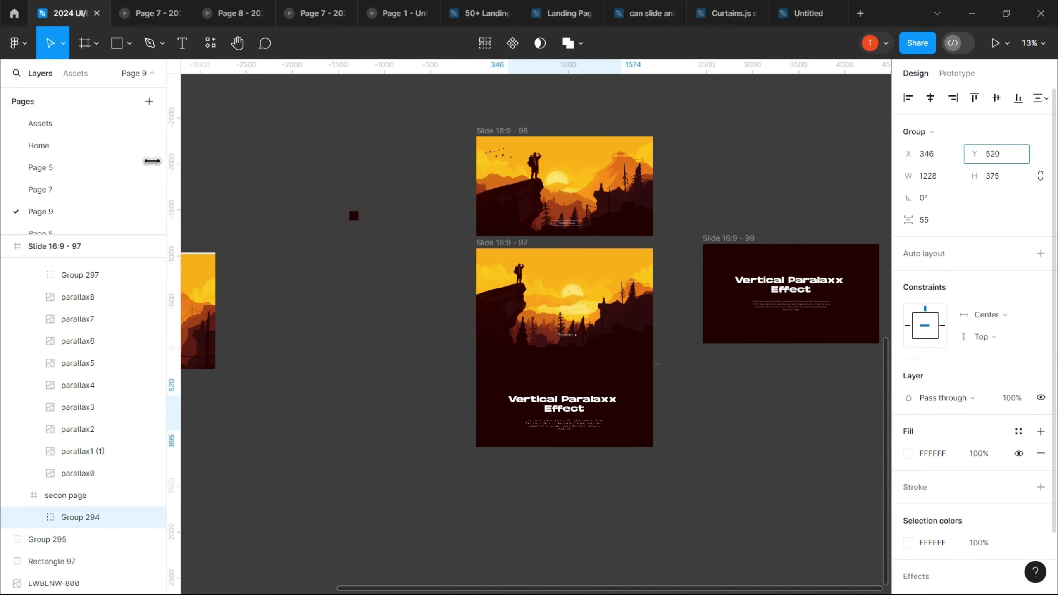
double_click(592, 431)
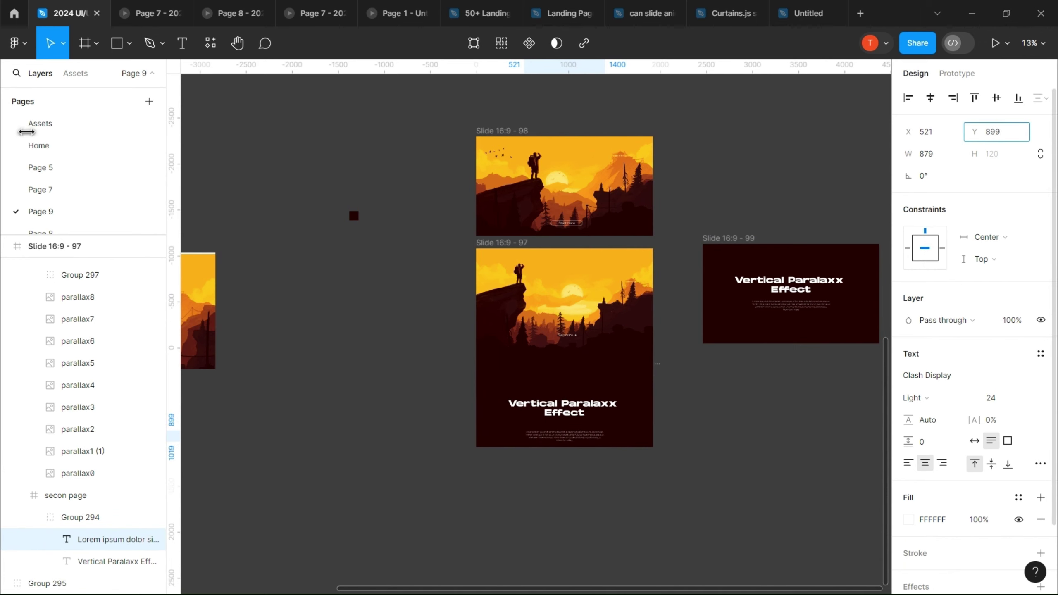
left_click(722, 433)
left_click(577, 412)
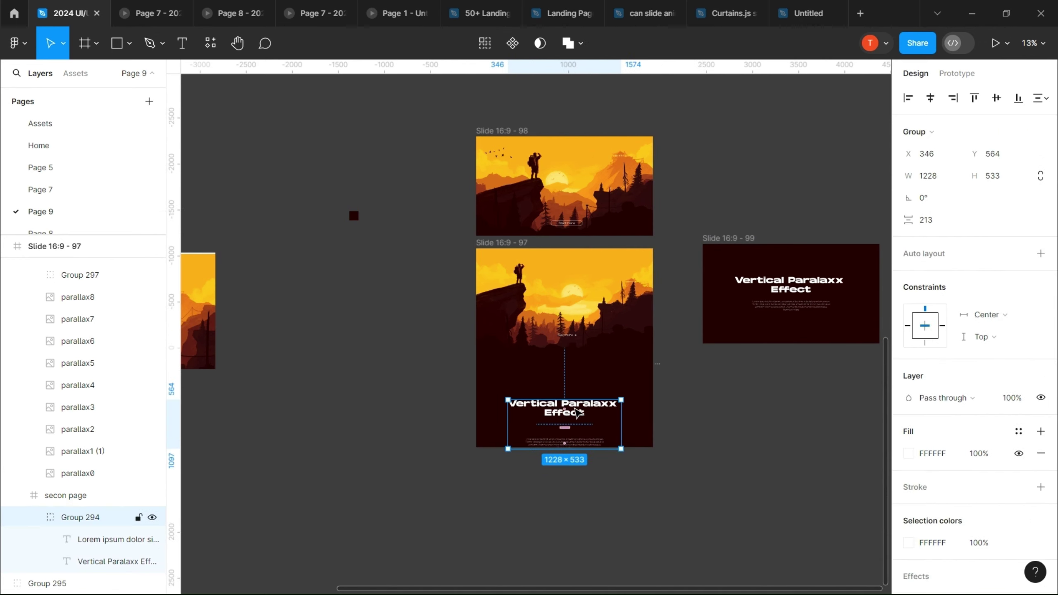
left_click(727, 462)
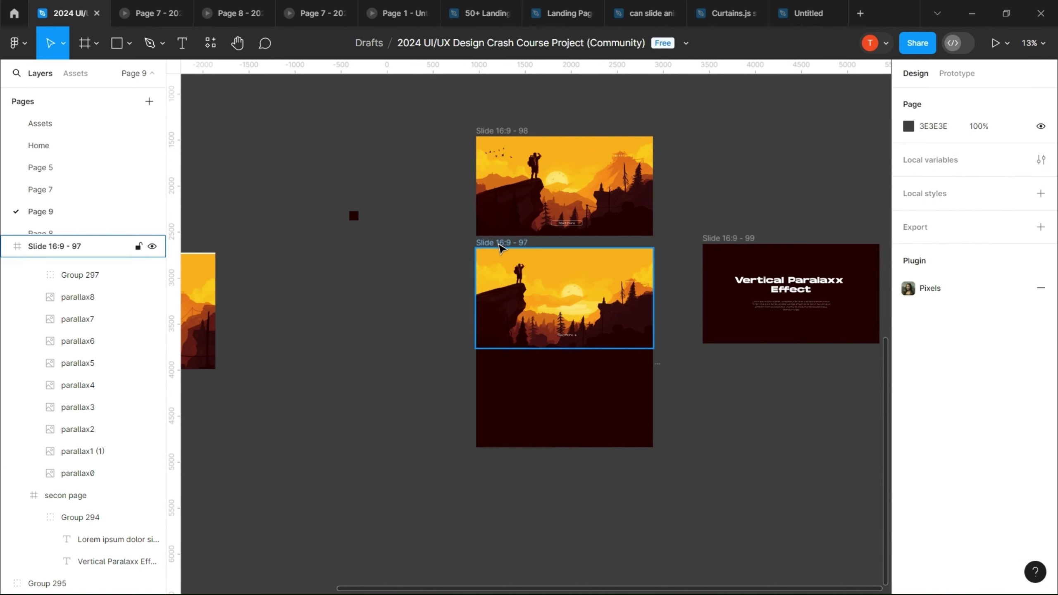
Nudge Slide 16:9 - 99 slightly and delete the small up-arrow icon
left_click(500, 243)
left_click_drag(725, 243, 729, 248)
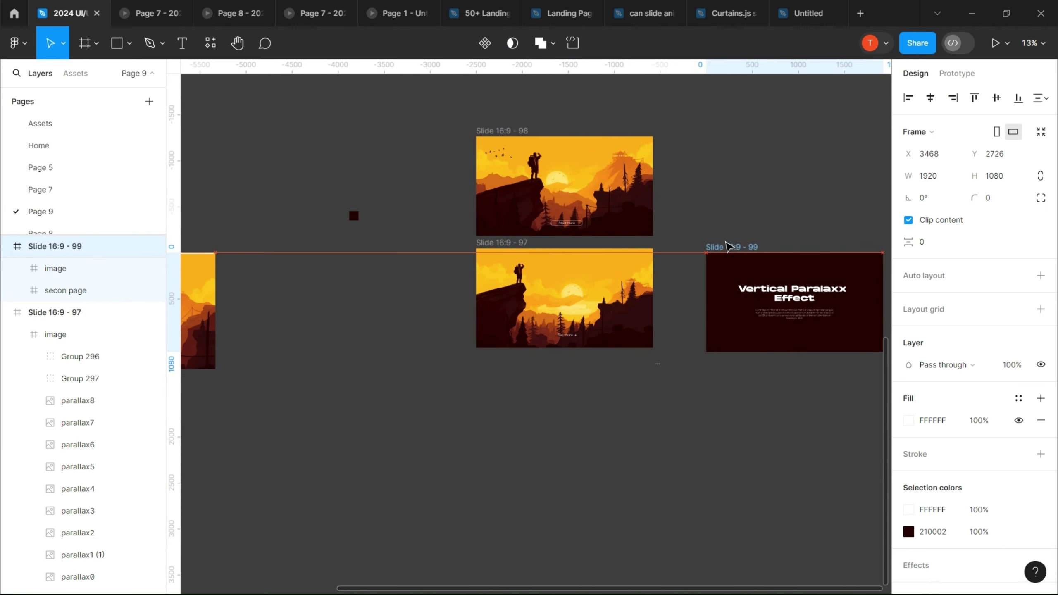
left_click(656, 367)
key("Delete")
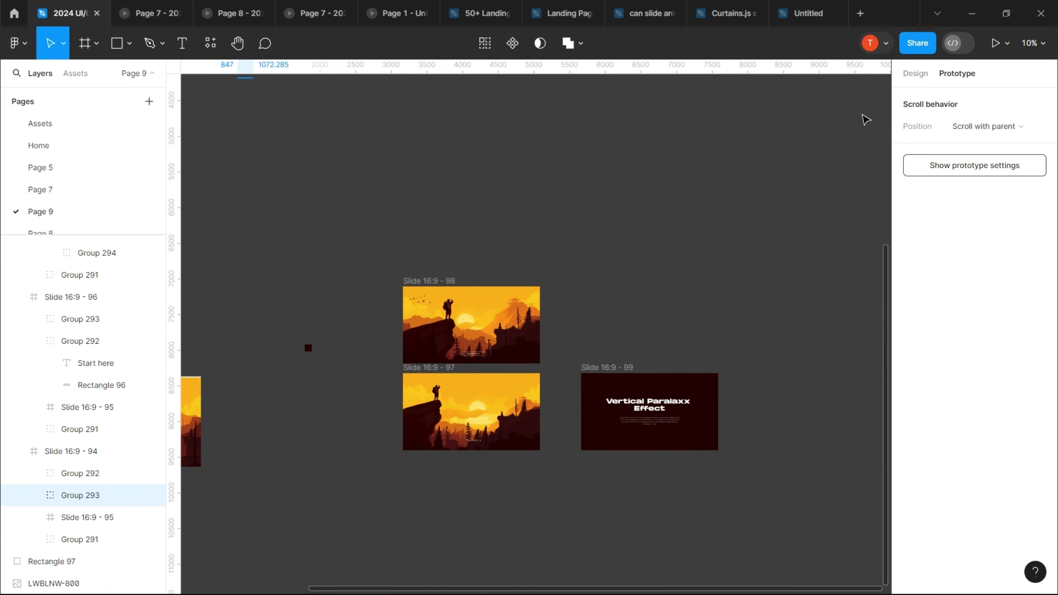
Link Start here to Slide 97 with Smart animate, Ease out, 2000 ms
scroll(491, 354, "up", 3)
scroll(493, 354, "up", 3)
left_click(493, 353)
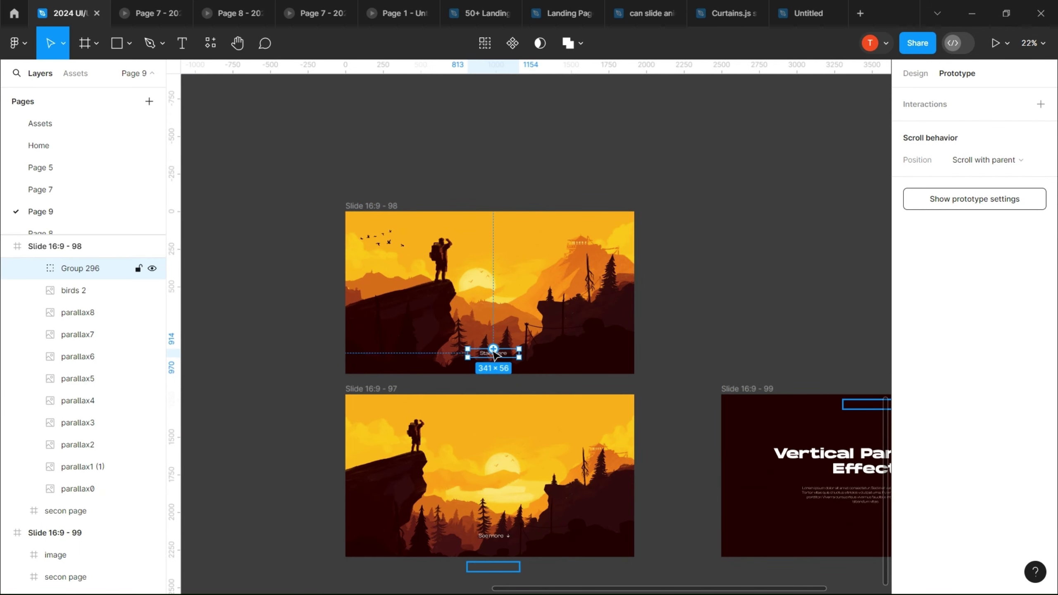
left_click_drag(493, 349, 498, 427)
left_click(558, 280)
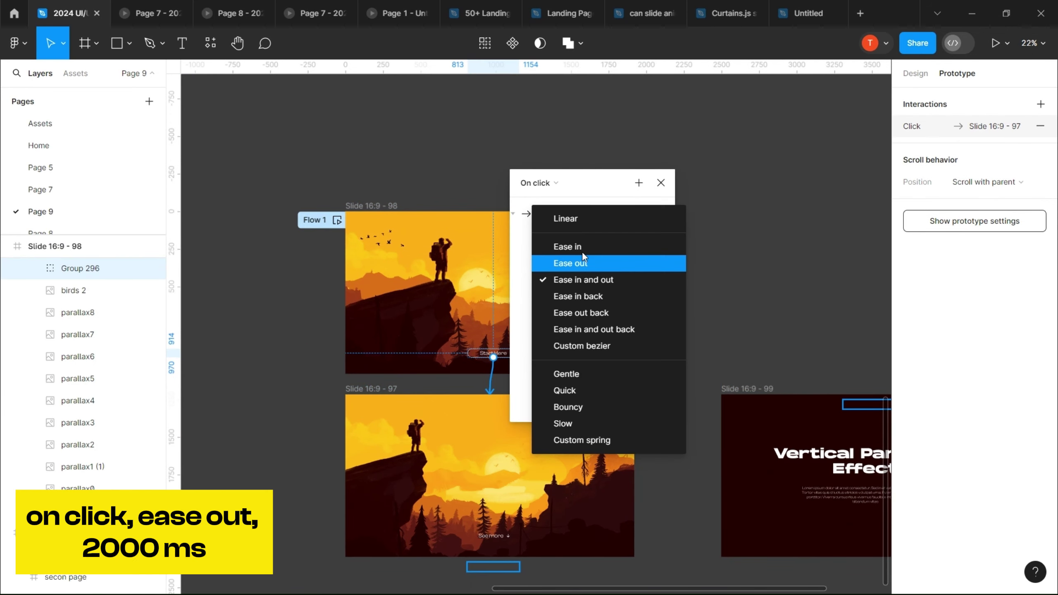
left_click(585, 262)
left_click(627, 282)
type("2000")
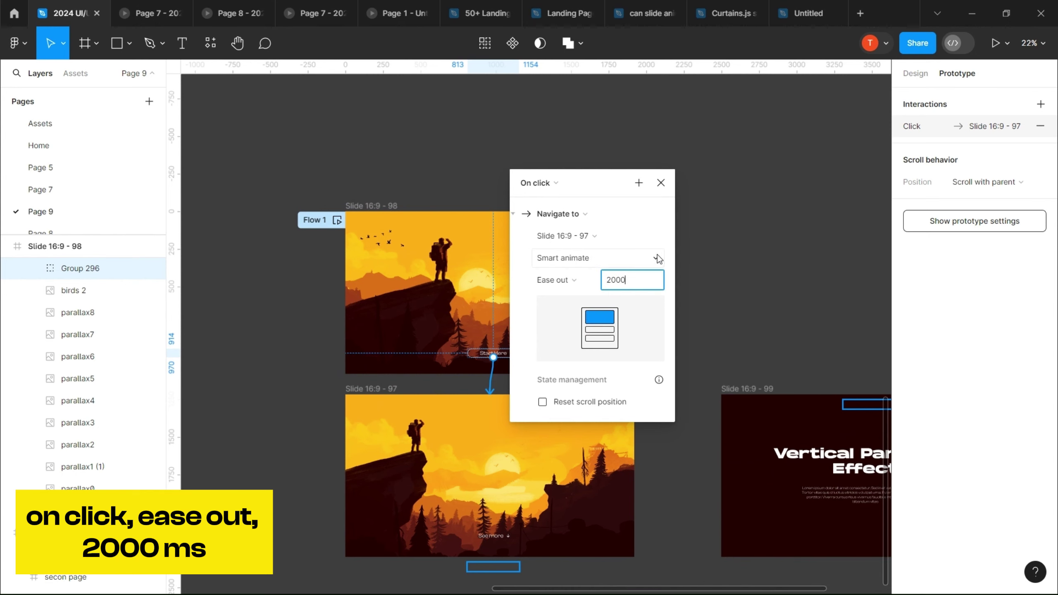
left_click(660, 182)
Link See more to Slide 16:9 - 99 at 1500 ms and preview Flow 1
left_click(499, 536)
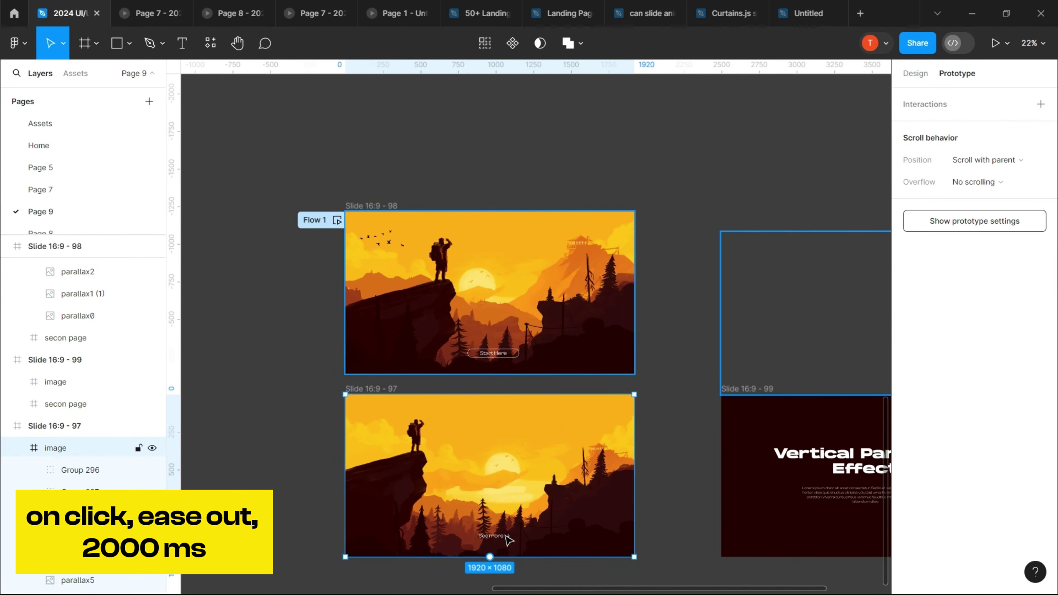
left_click_drag(509, 535, 726, 495)
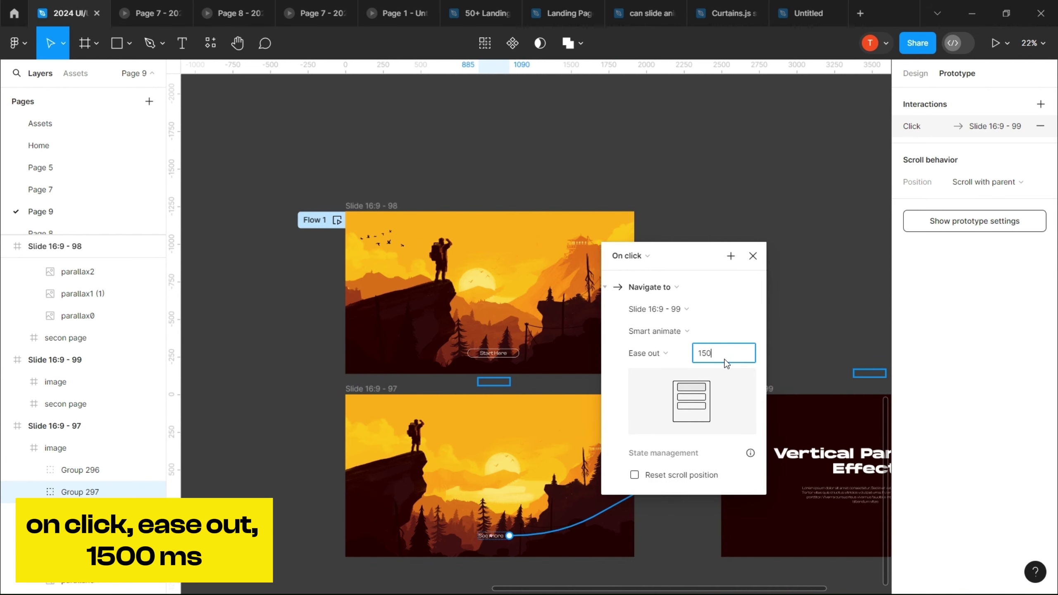
left_click(753, 255)
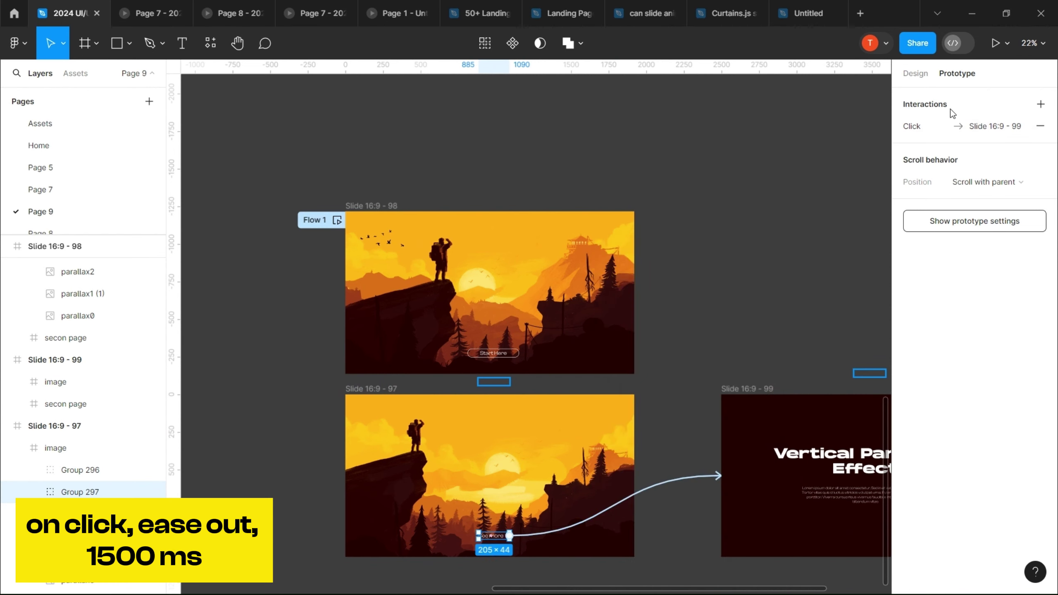
left_click(336, 220)
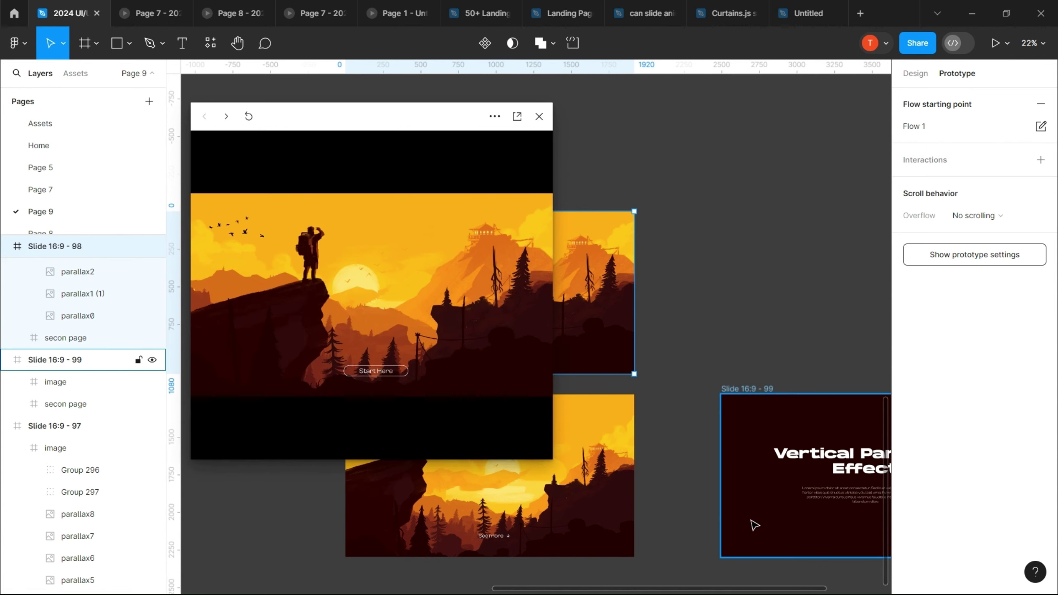
Close the preview and check the See more connection's interaction settings
left_click(539, 117)
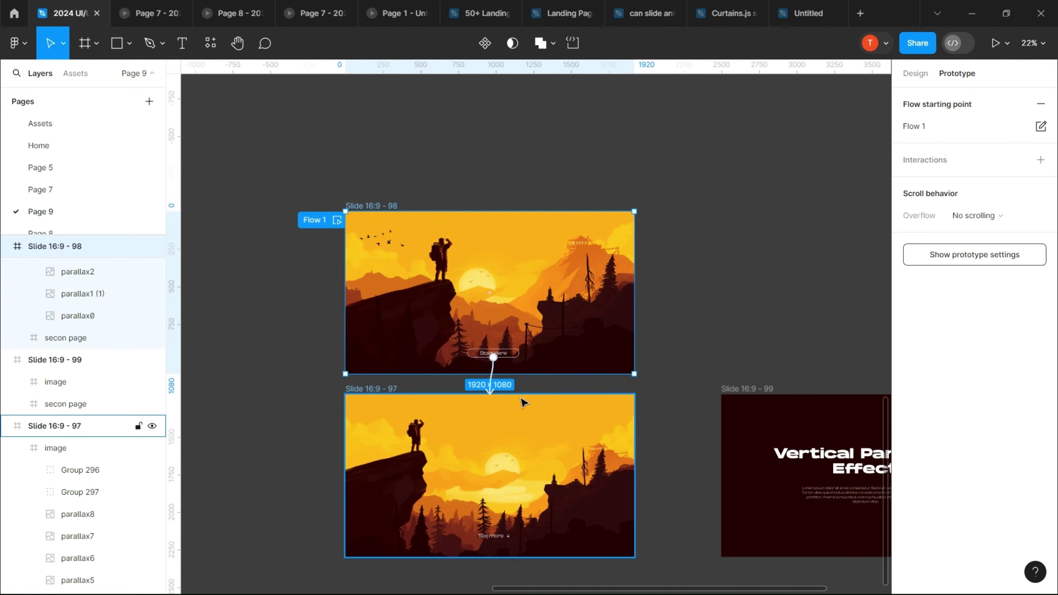
left_click(490, 535)
left_click(556, 532)
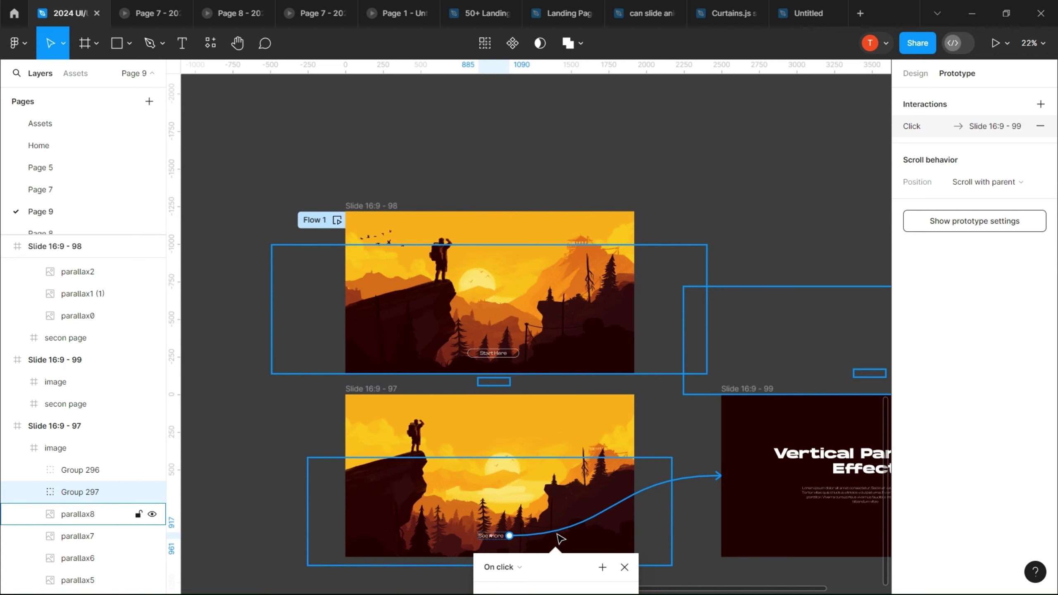
left_click(713, 278)
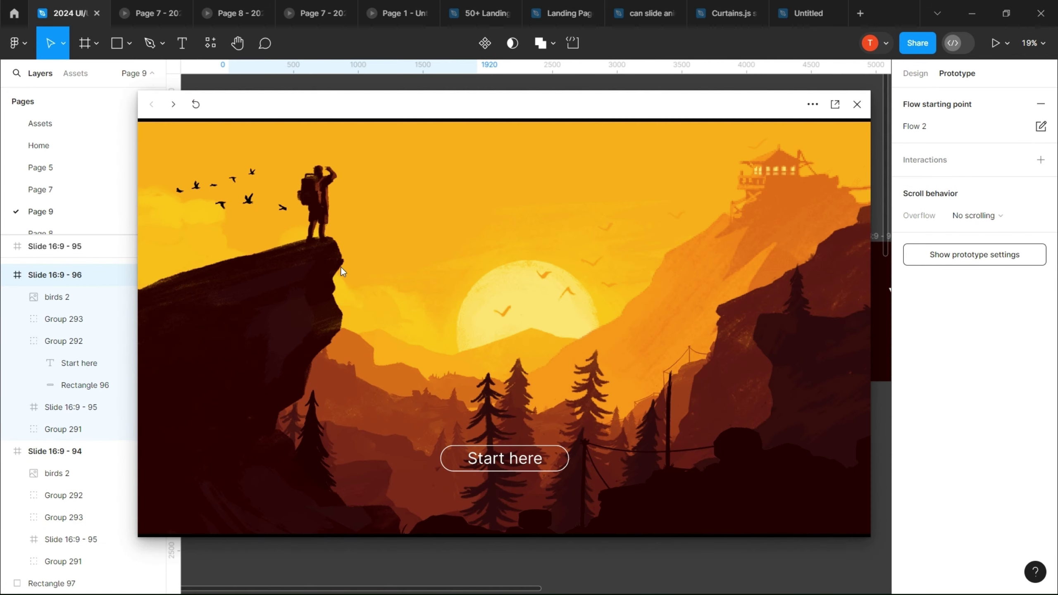
Play through Start here and see more to the final slide, then restart and replay
left_click(506, 454)
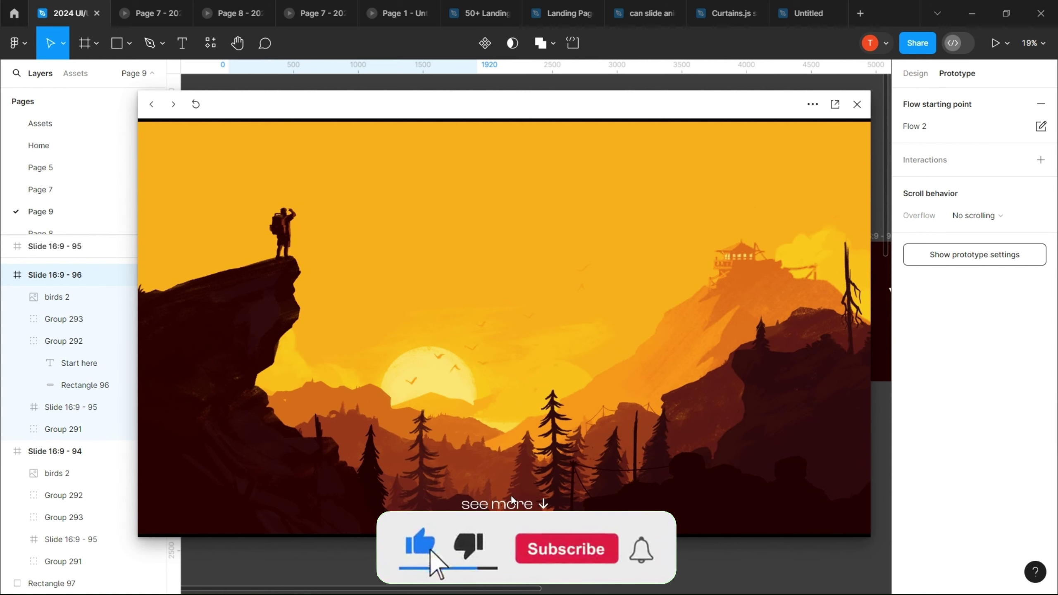
left_click(516, 504)
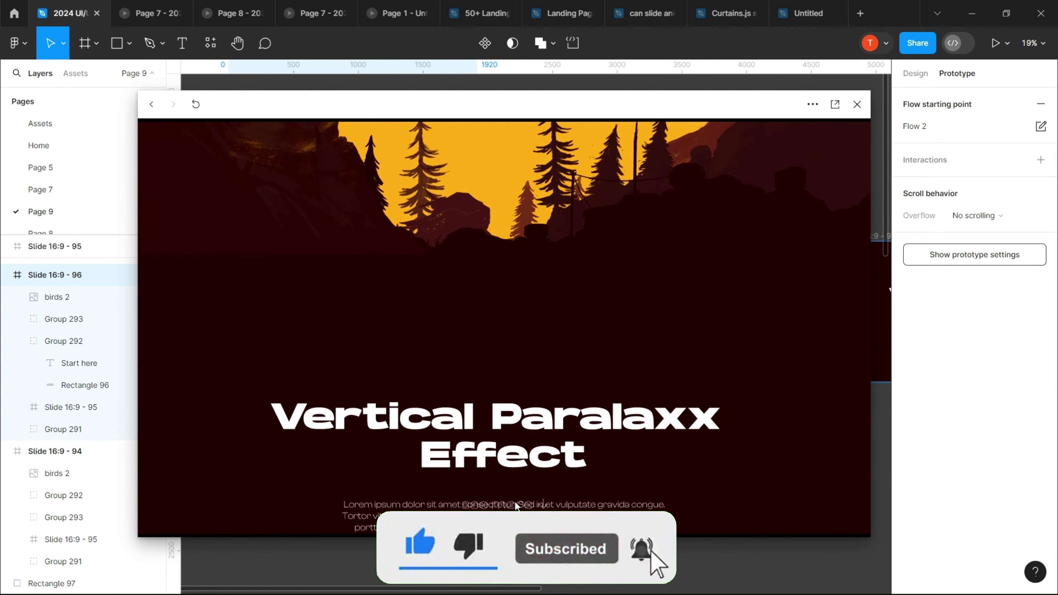
left_click(195, 103)
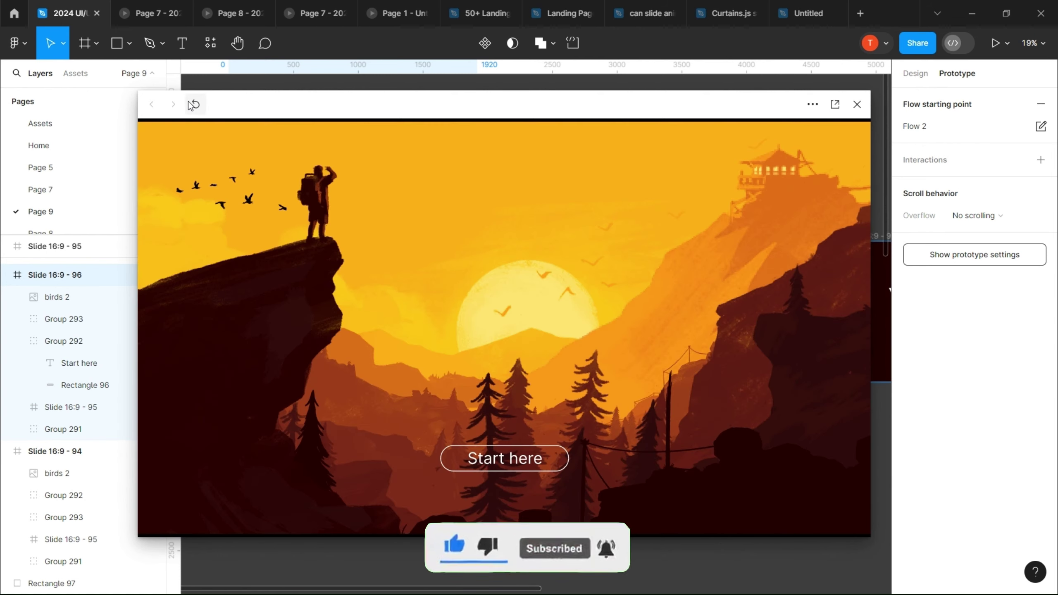
left_click(525, 457)
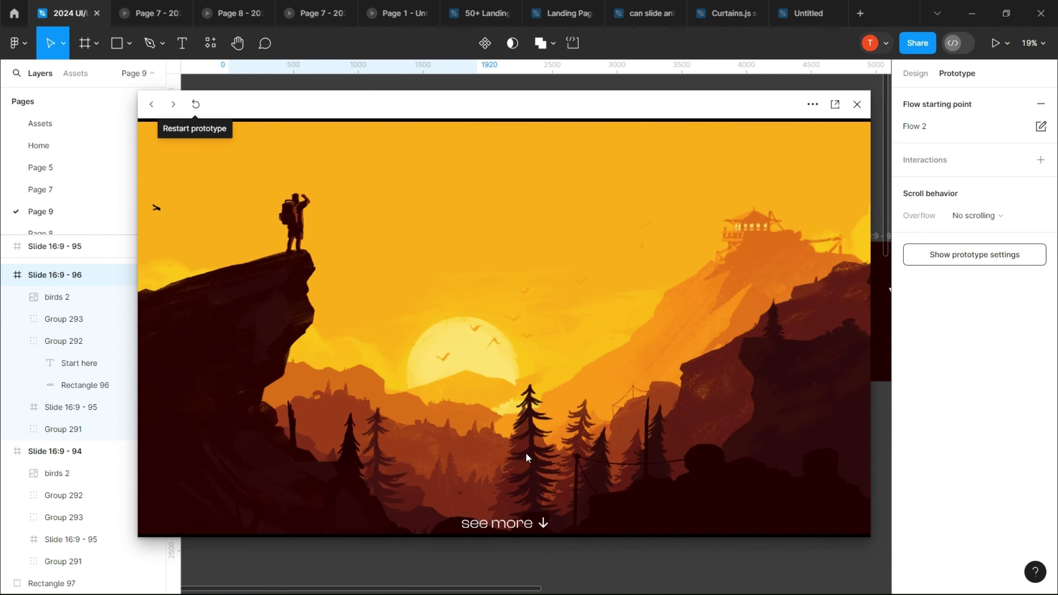
left_click(525, 504)
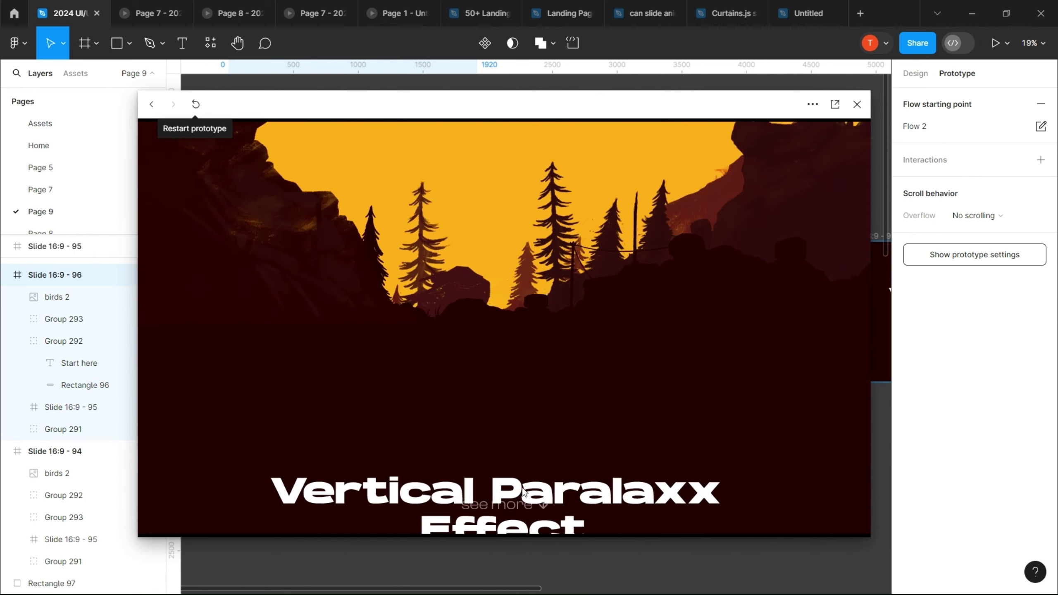